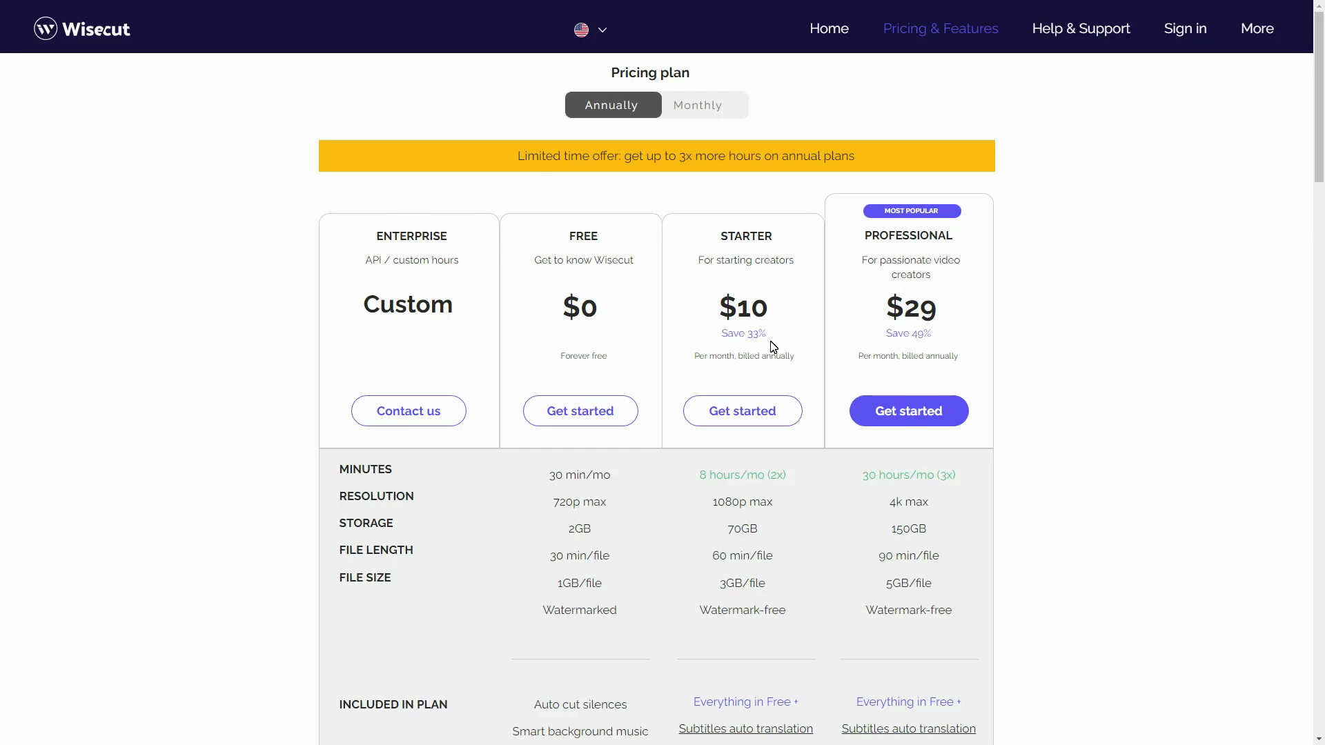
- Show the plan prices with Monthly billing selected
left_click(705, 111)
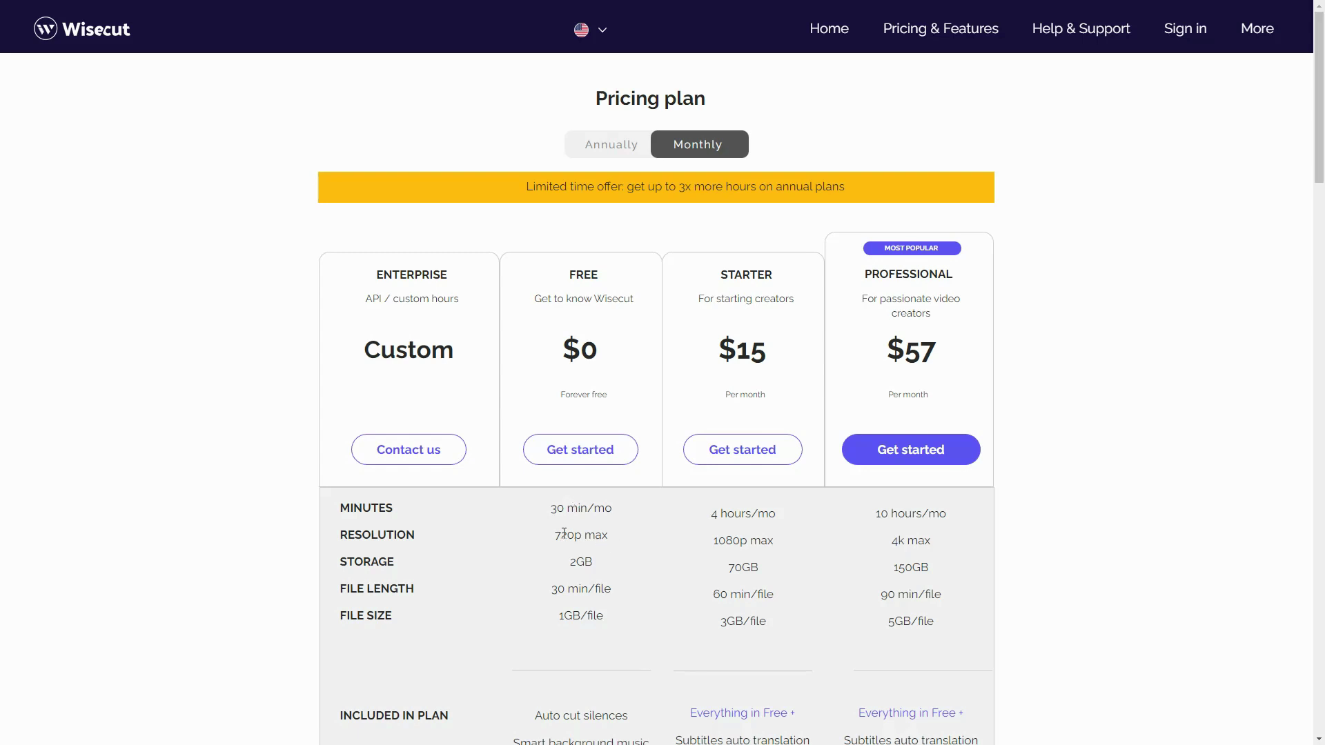
scroll(616, 537, "down", 3)
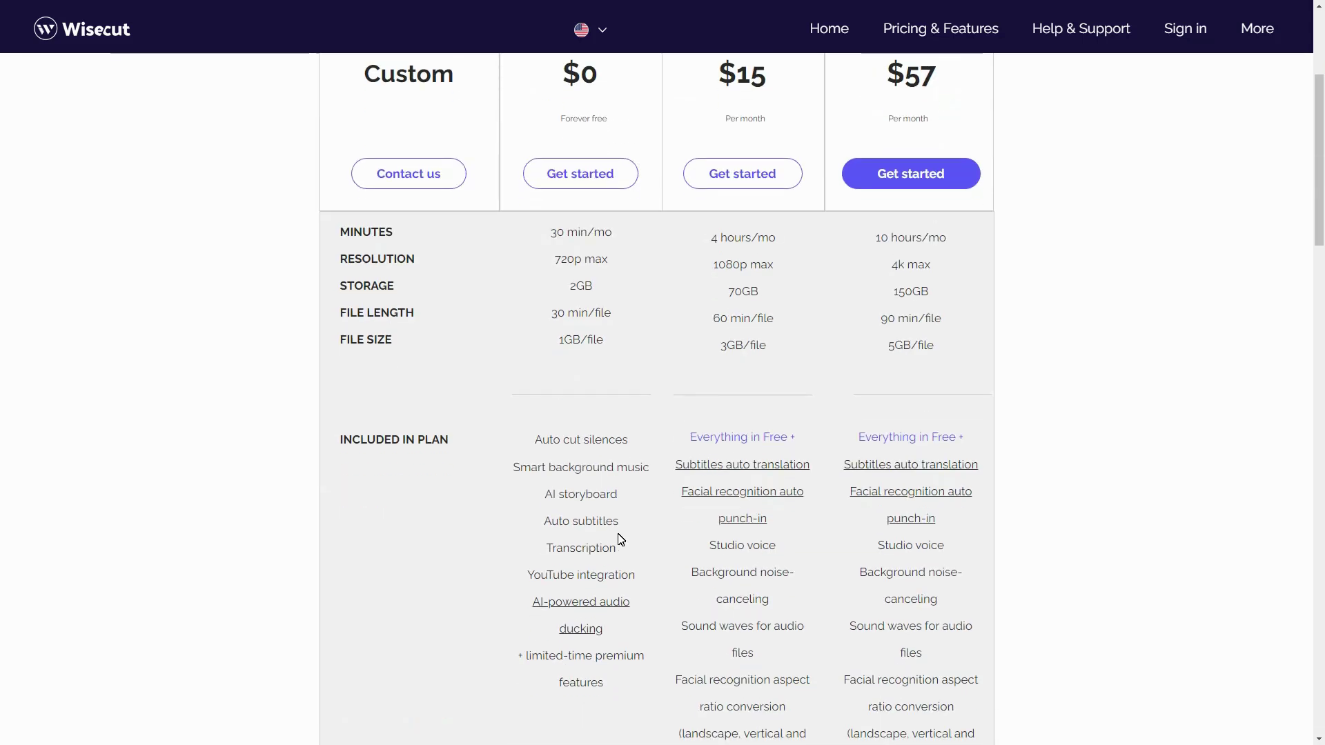
scroll(613, 538, "up", 3)
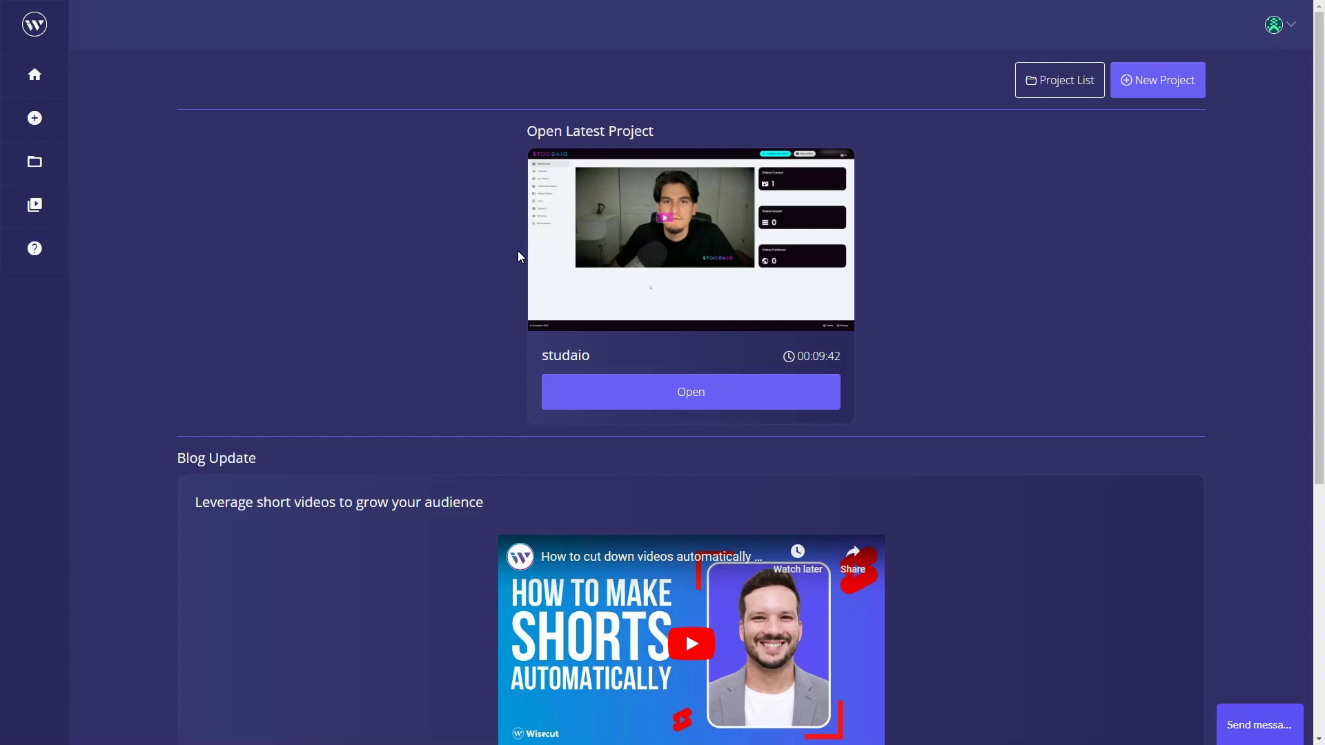
scroll(517, 255, "down", 2)
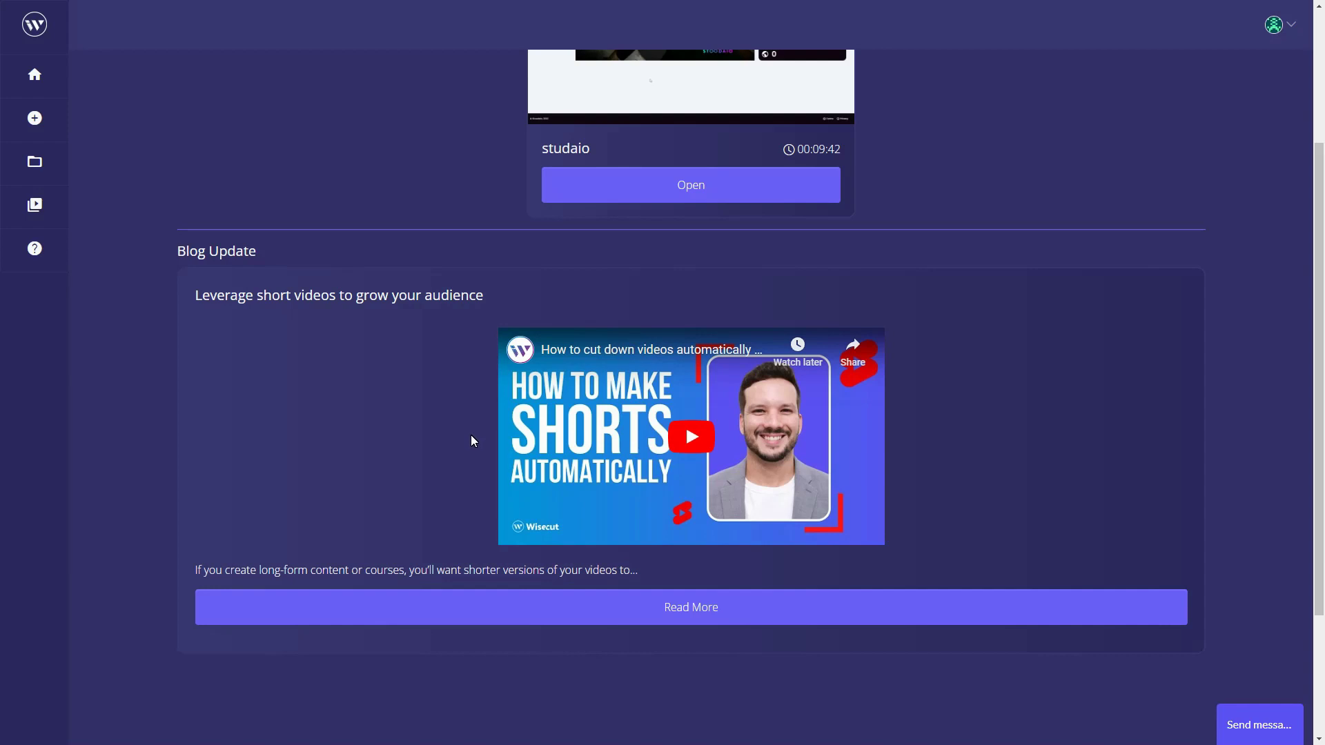
scroll(470, 440, "up", 2)
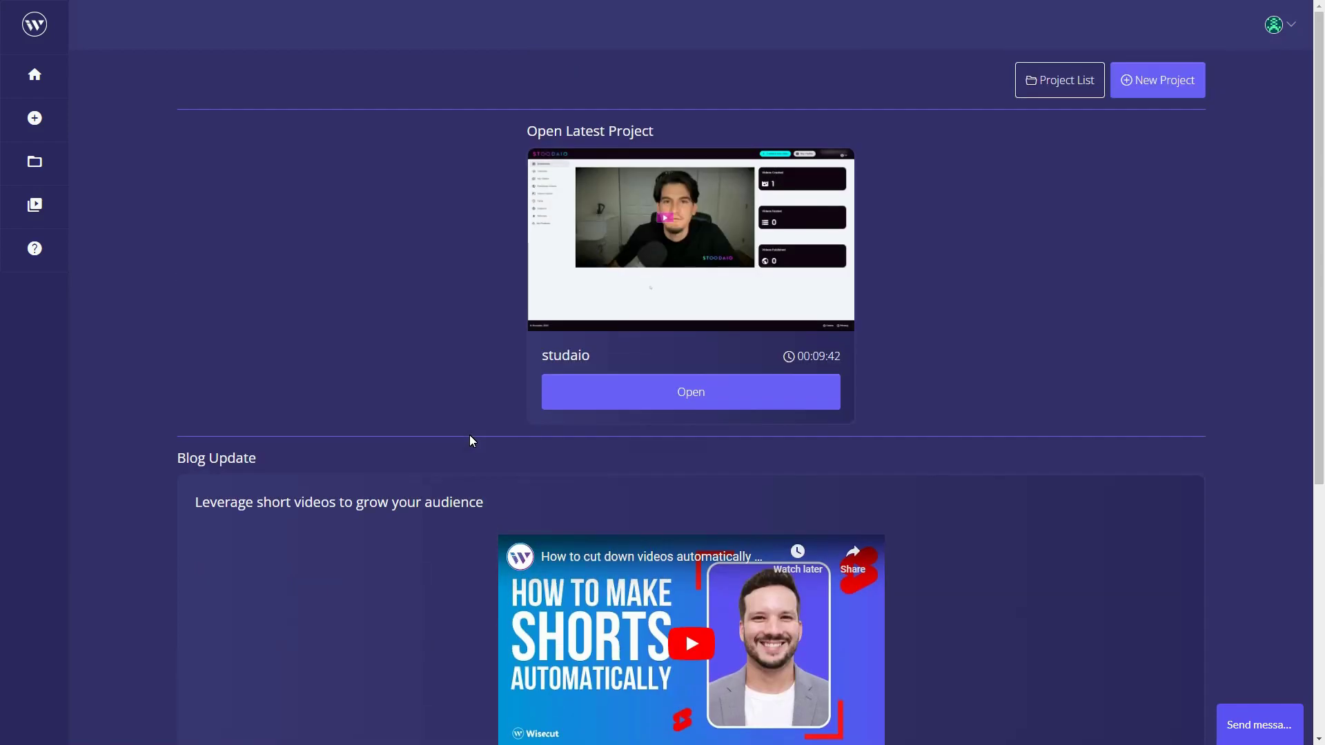
- Open the studaio project (9:42) from its dashboard card
left_click(599, 401)
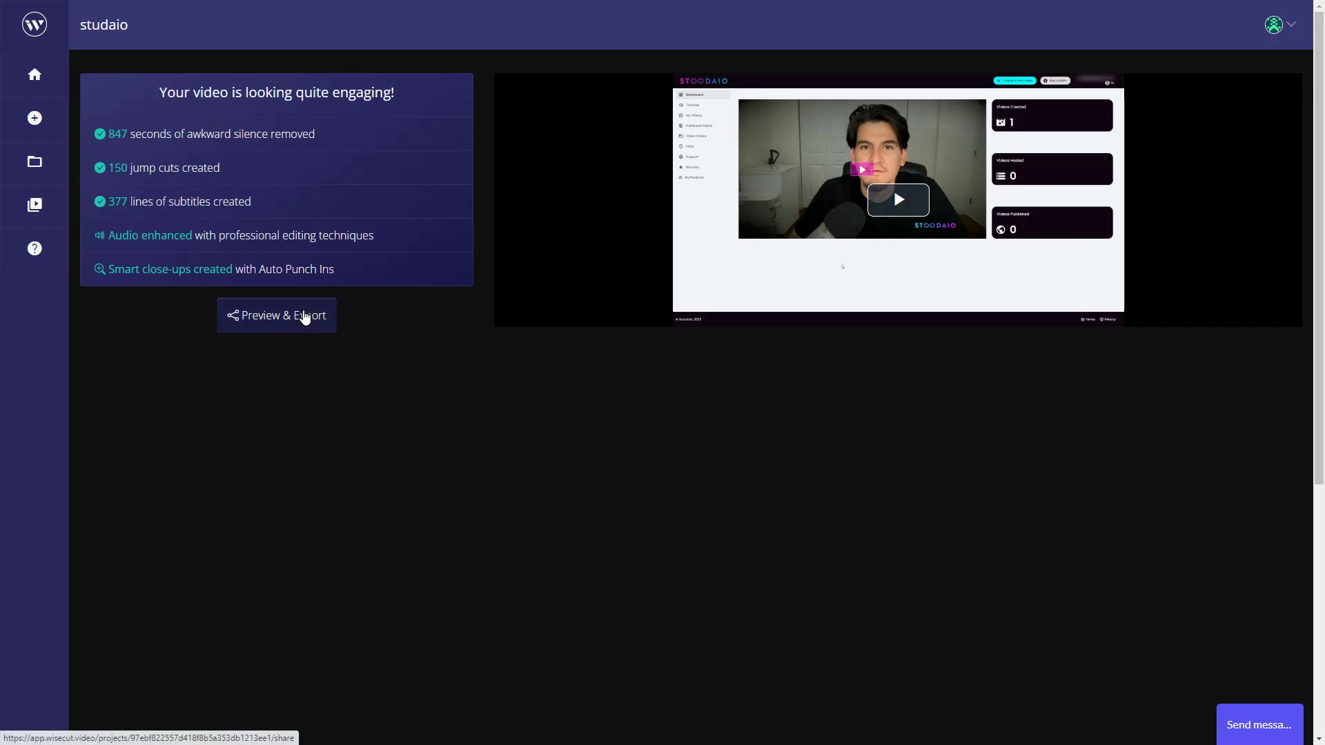
- Enter the studaio editor through Preview & Export to reach its storyboard
left_click(306, 317)
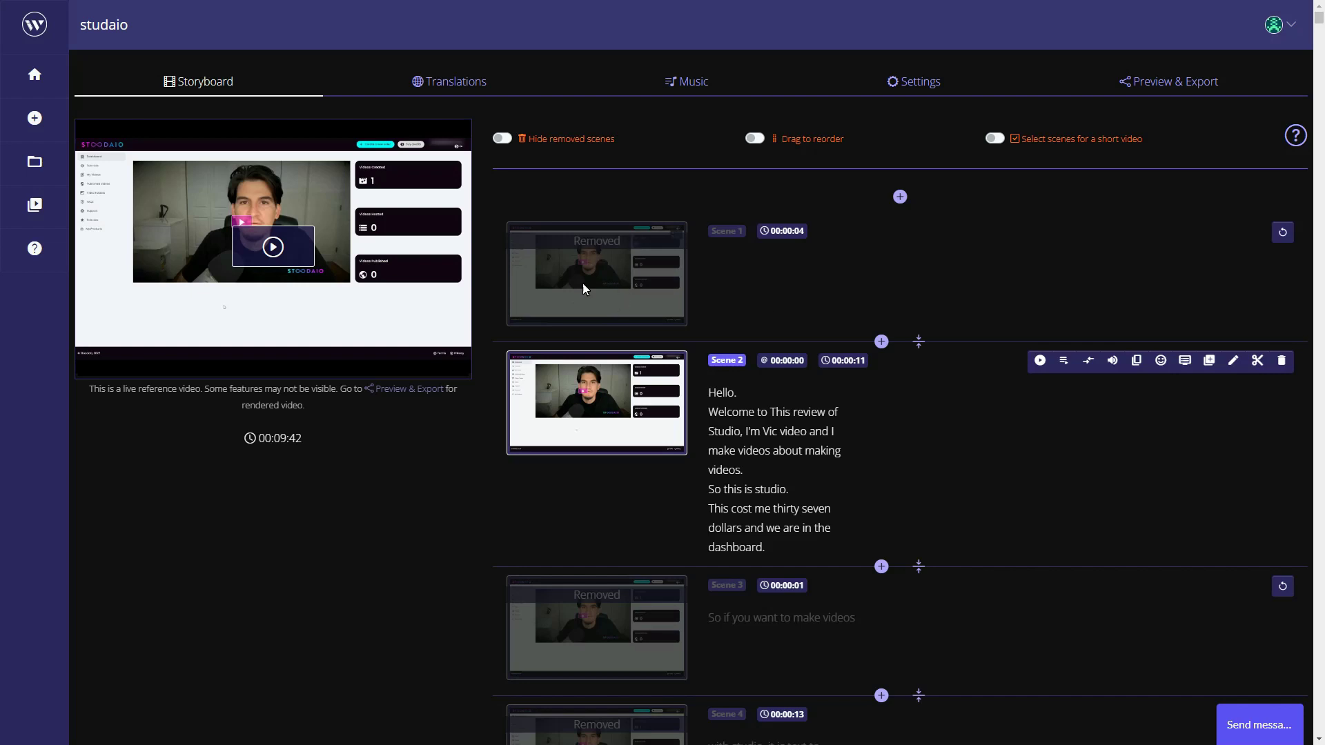
scroll(714, 310, "down", 2)
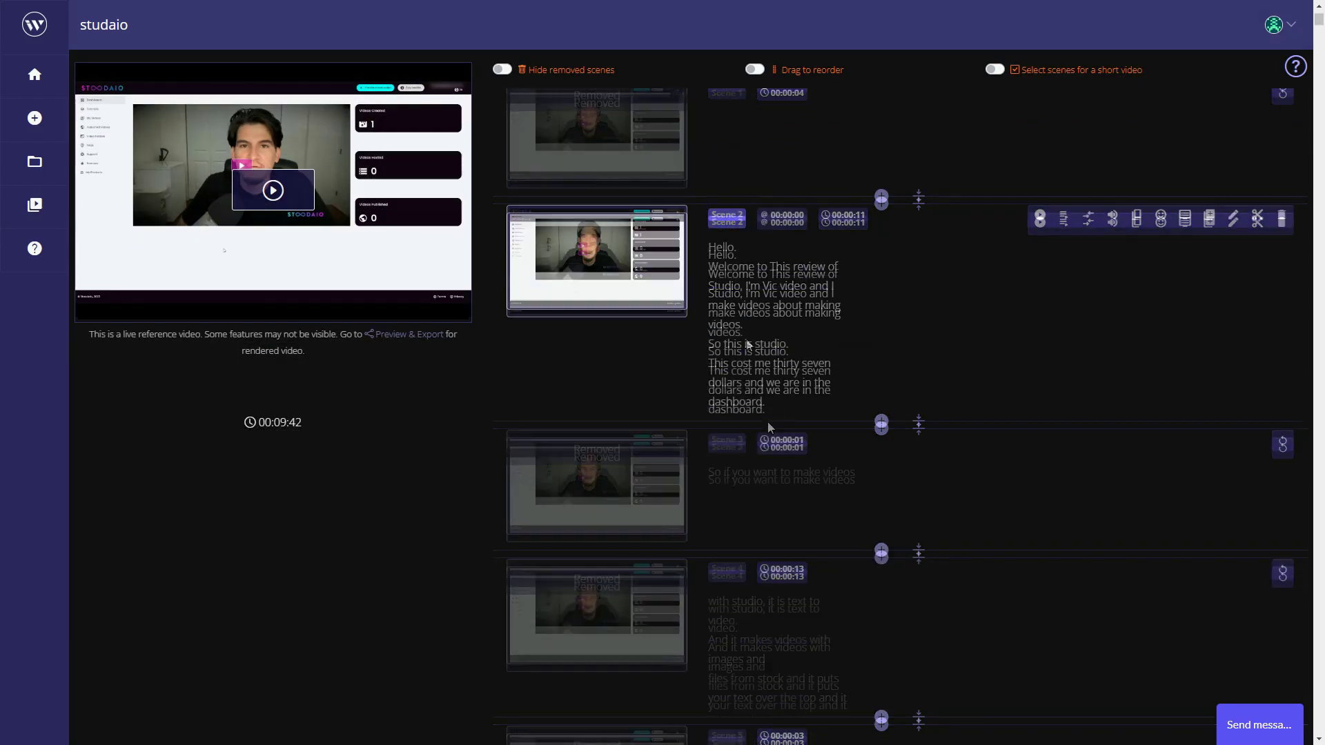
scroll(767, 421, "down", 5)
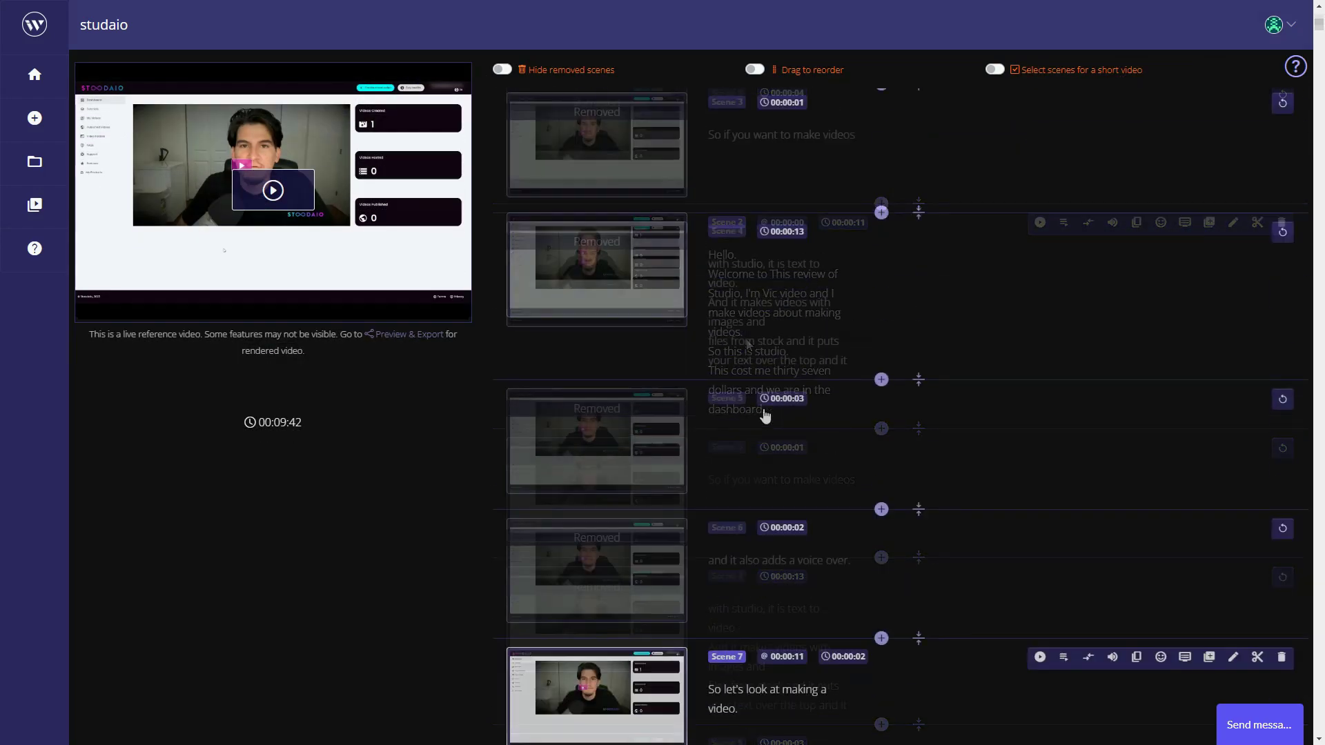
scroll(767, 421, "down", 3)
scroll(767, 421, "down", 1)
scroll(764, 415, "down", 2)
scroll(764, 414, "down", 2)
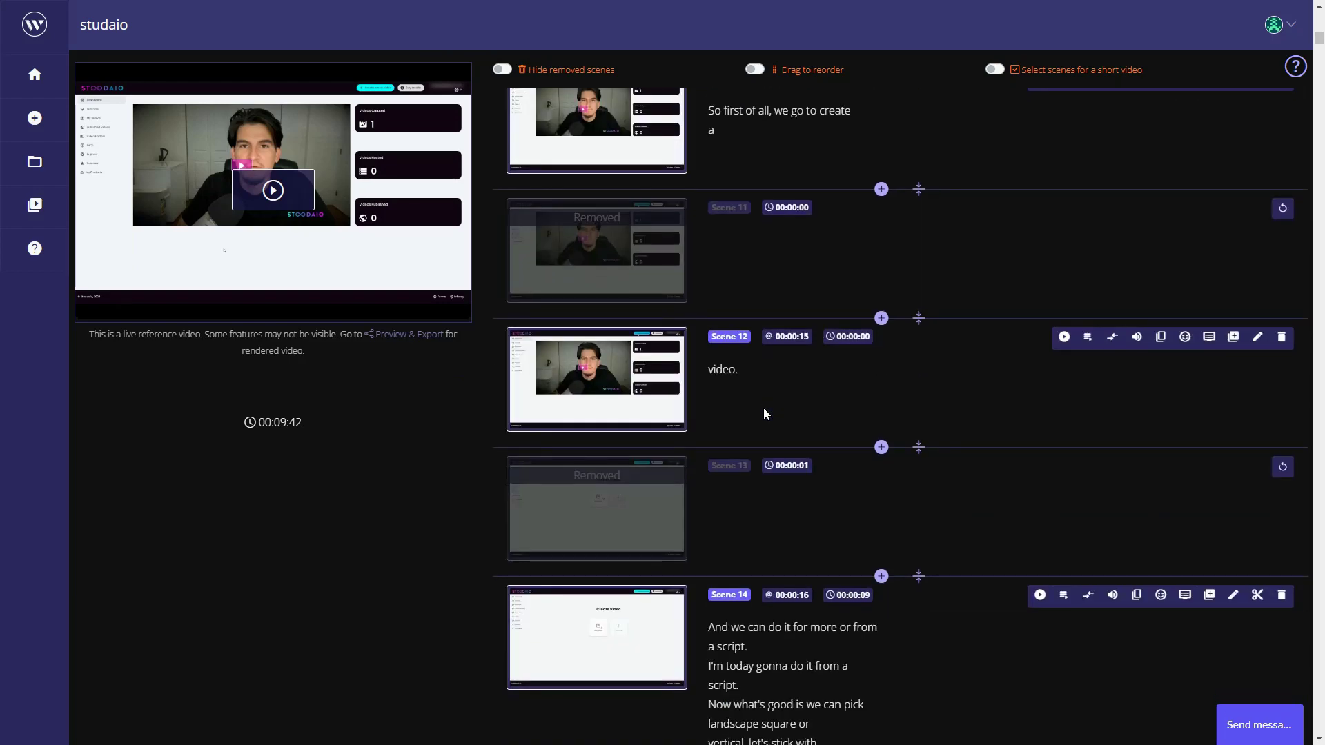
scroll(764, 415, "down", 3)
scroll(763, 414, "down", 2)
scroll(764, 413, "down", 2)
scroll(764, 414, "up", 4)
scroll(764, 414, "up", 3)
scroll(764, 414, "up", 3)
scroll(768, 391, "up", 3)
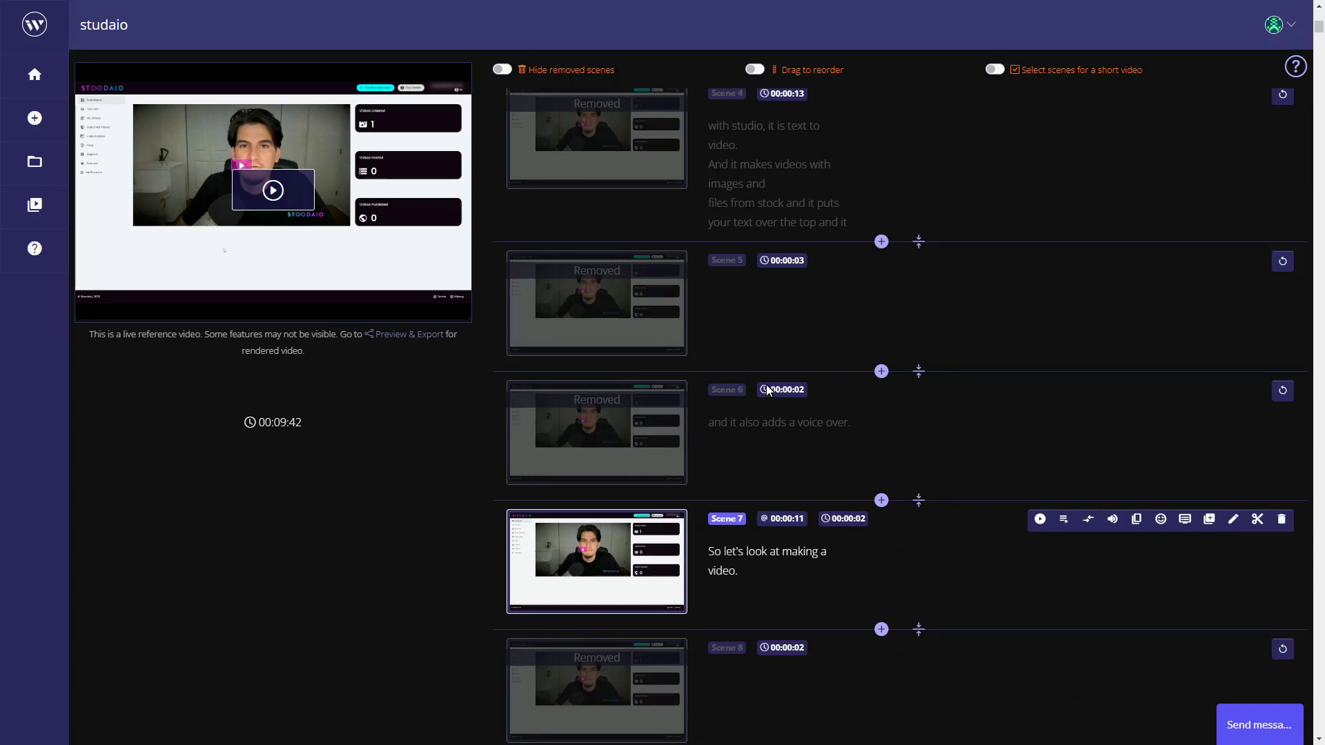
scroll(767, 390, "up", 3)
scroll(767, 390, "up", 3)
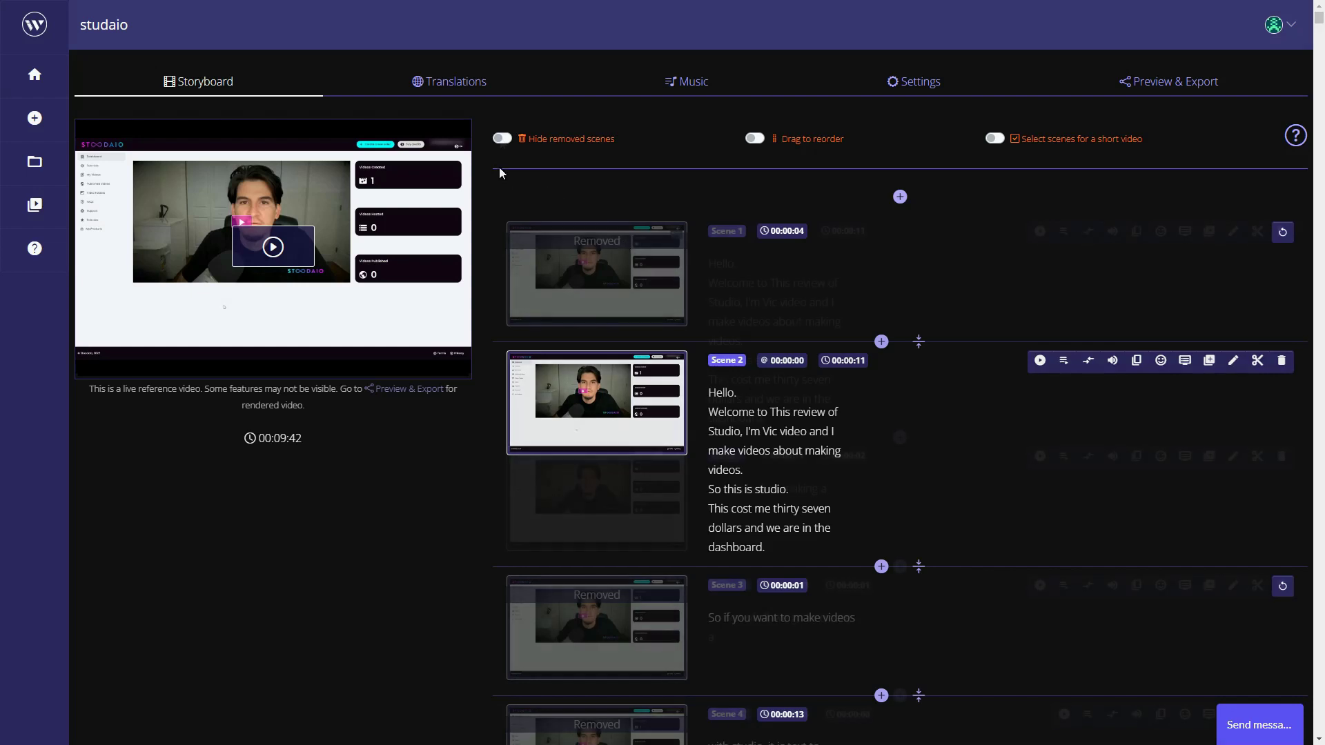
left_click(501, 138)
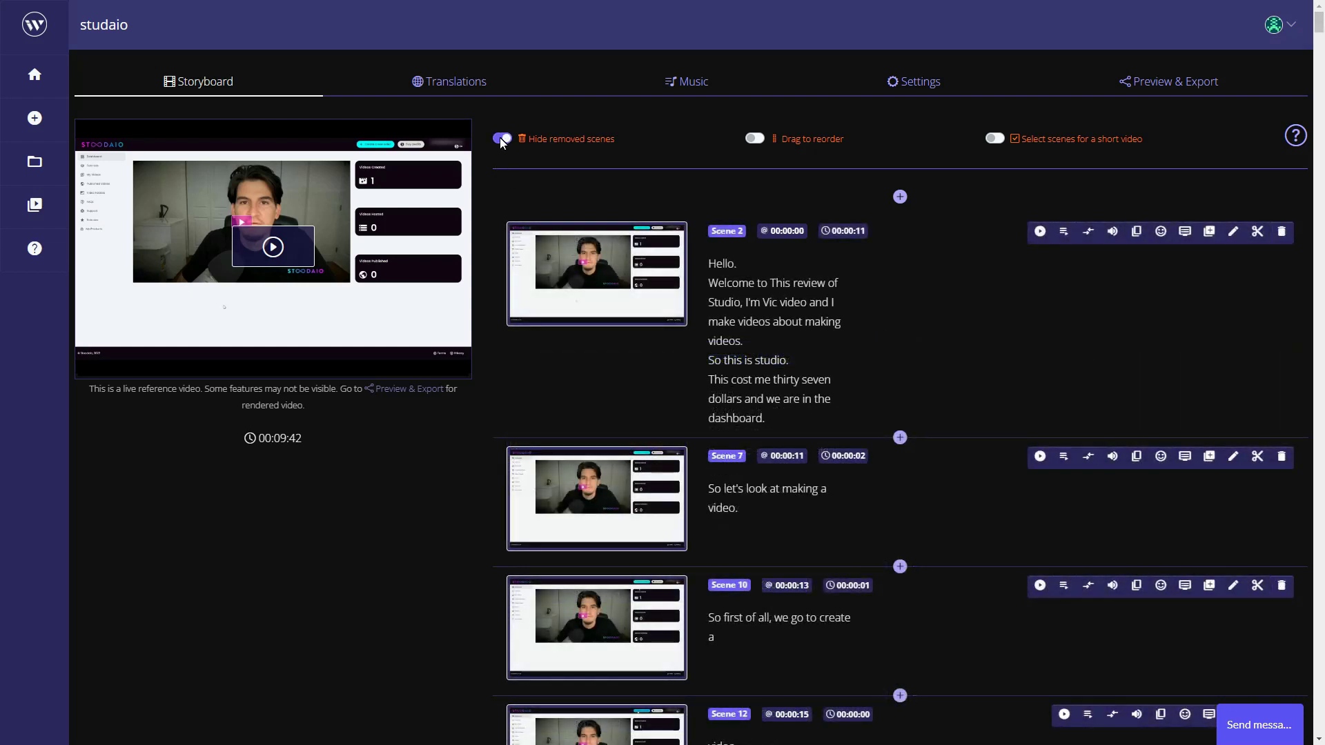
left_click(501, 138)
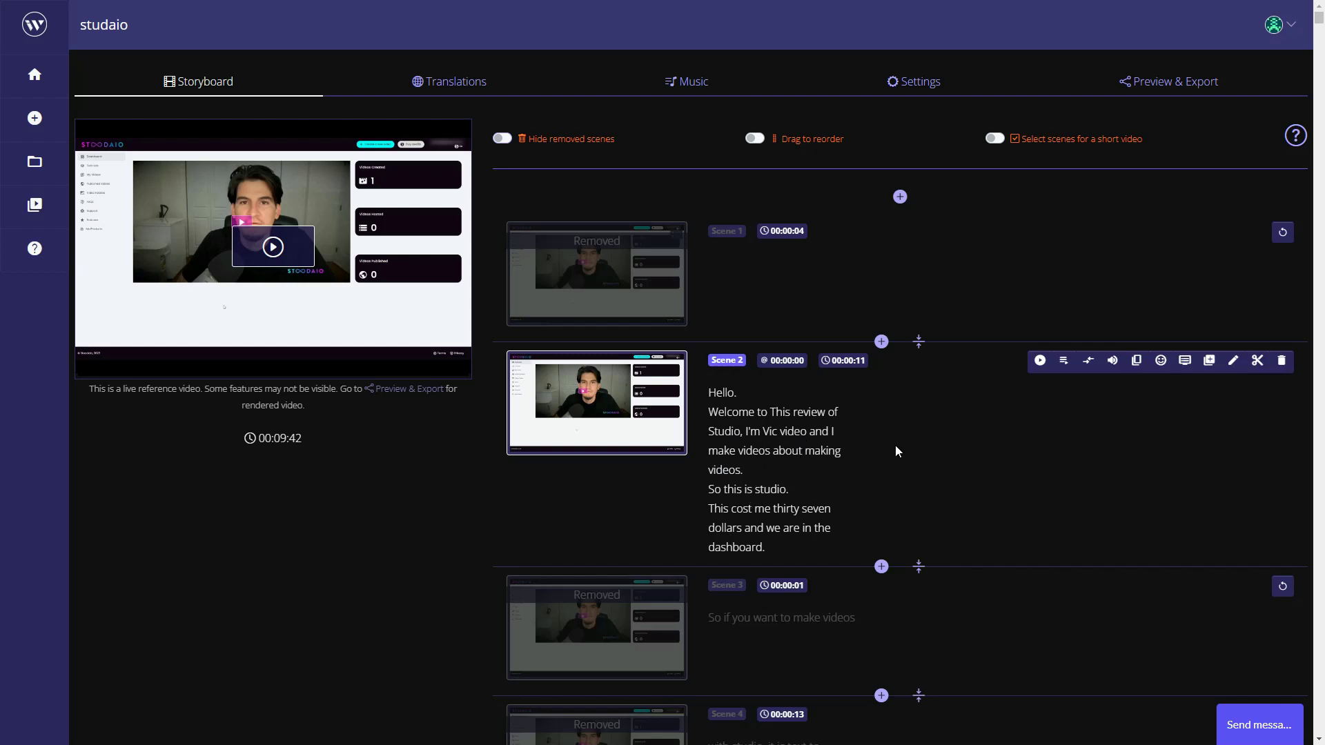
- Replace 'Vic' with 'Big G' in Scene 2's subtitle and save it
left_click(1233, 361)
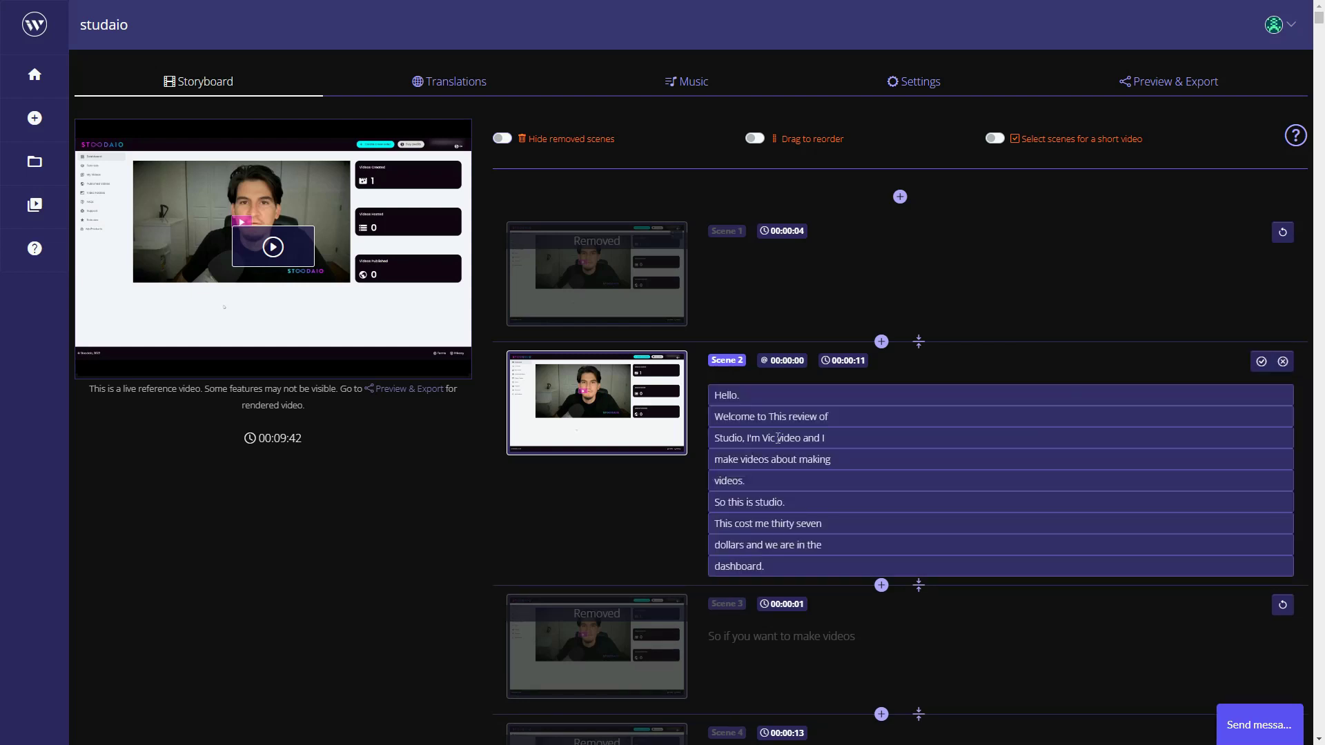
double_click(776, 438)
type("Eig")
type("G")
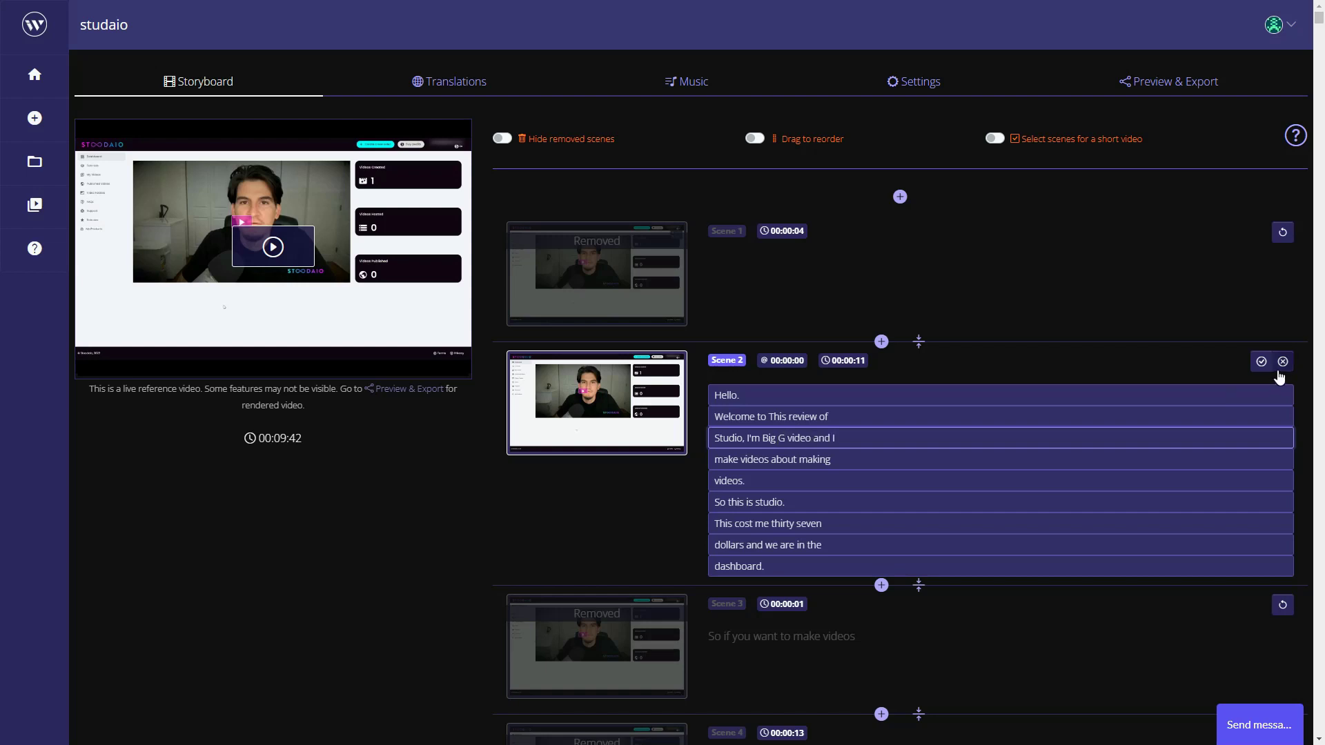
left_click(1260, 362)
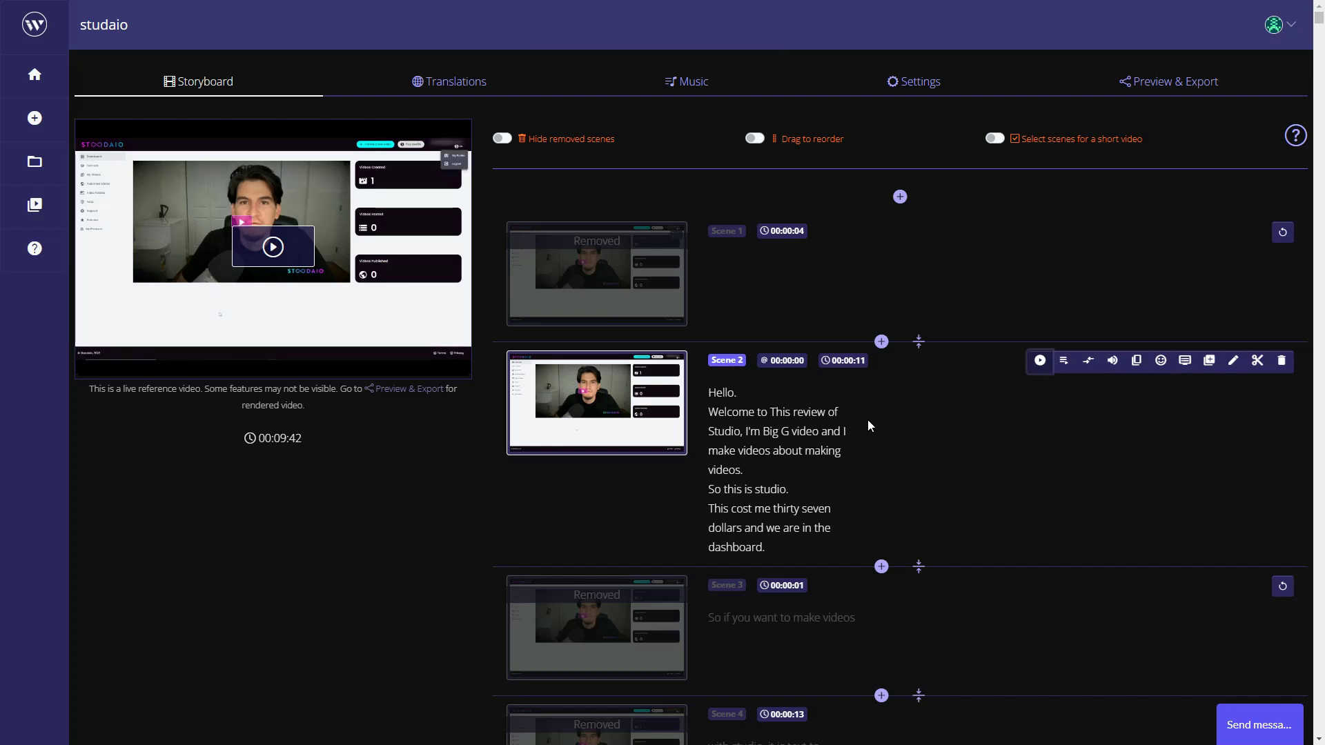
left_click(722, 396)
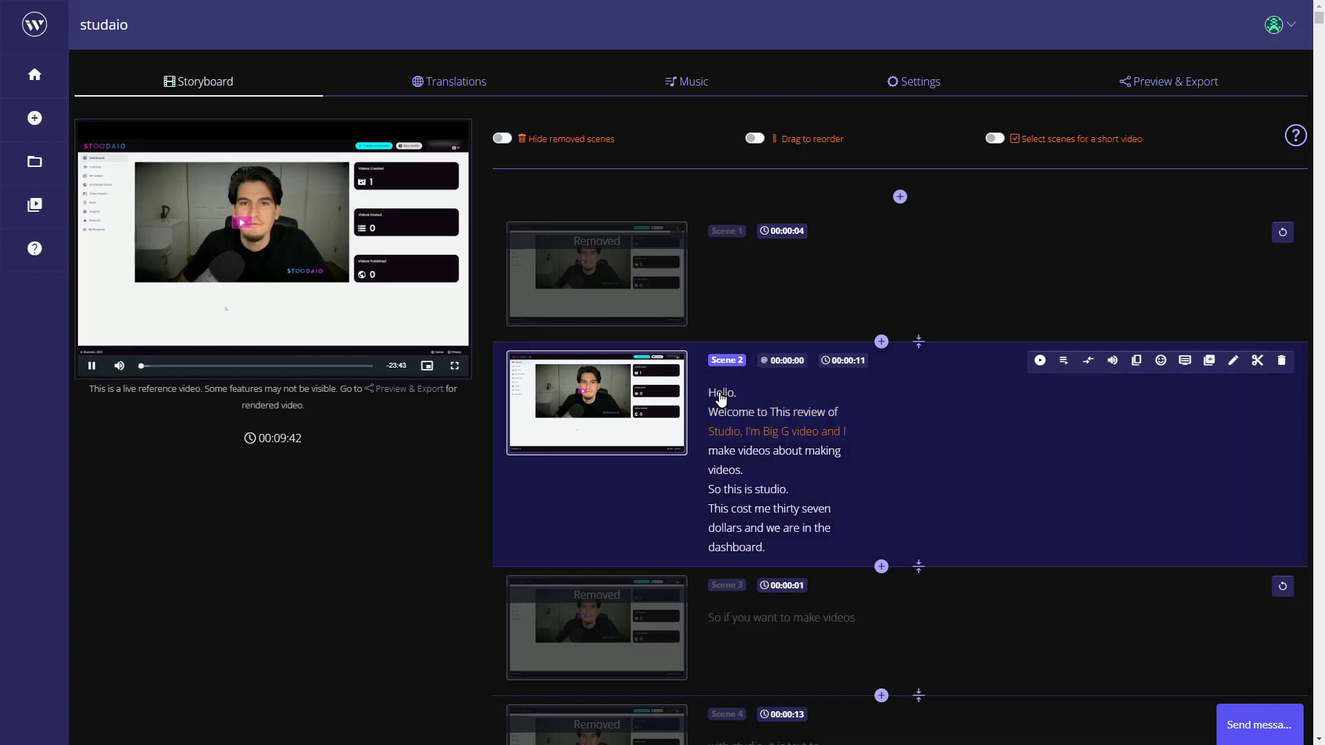
left_click(92, 365)
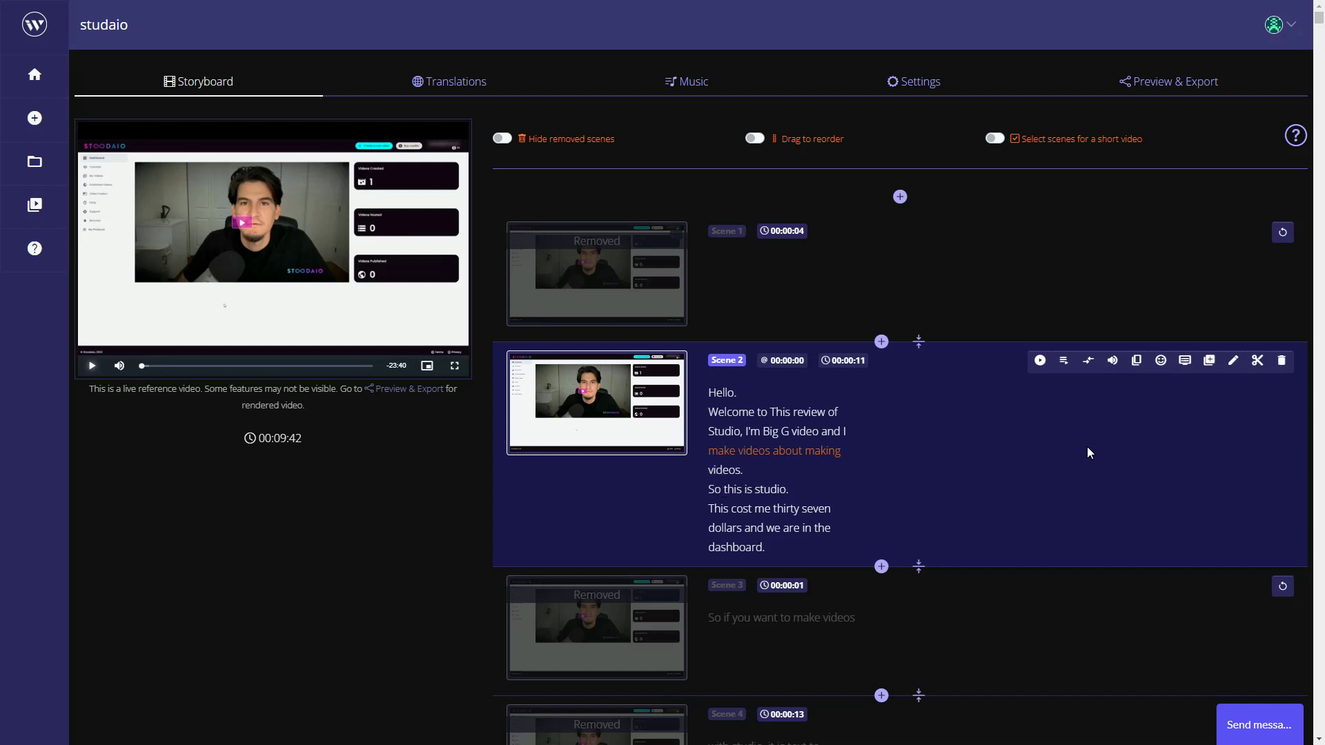
- Cut Scene 2 just before 'So this is studio.' to create Scene 3
left_click(1256, 361)
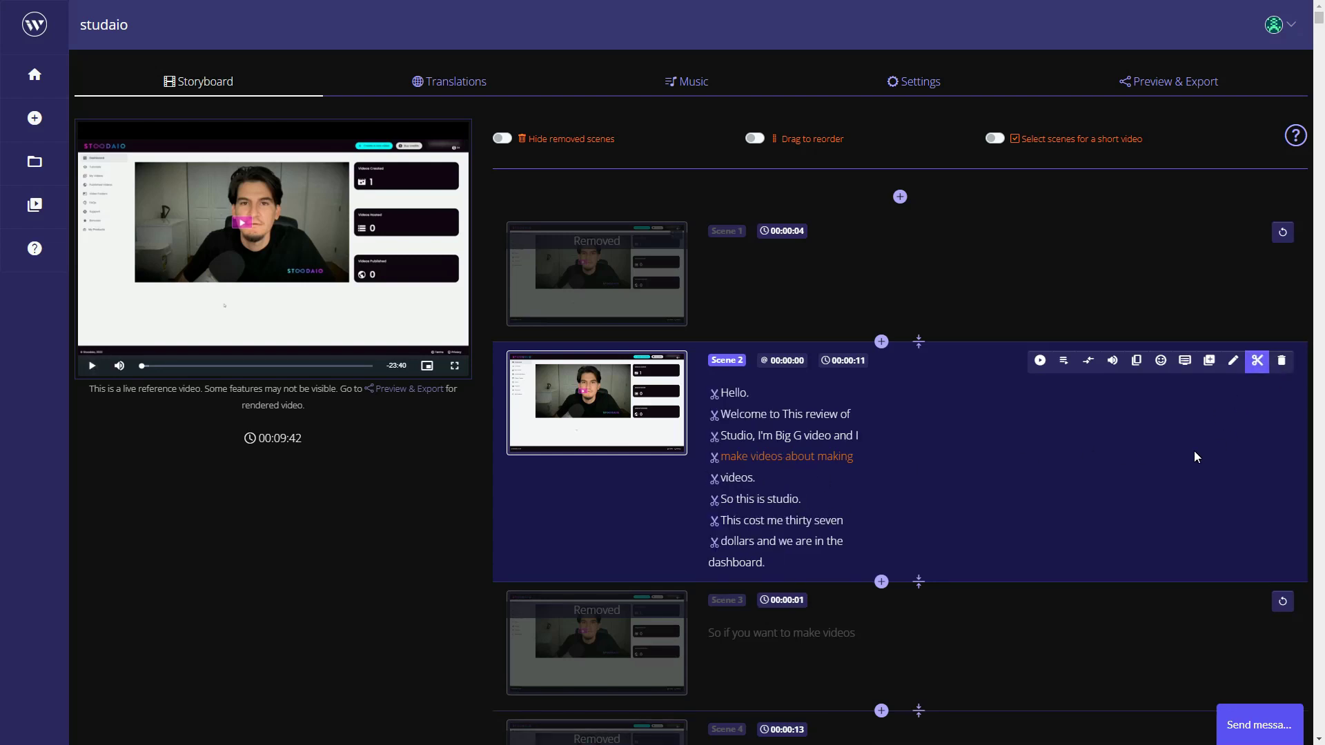
left_click(714, 479)
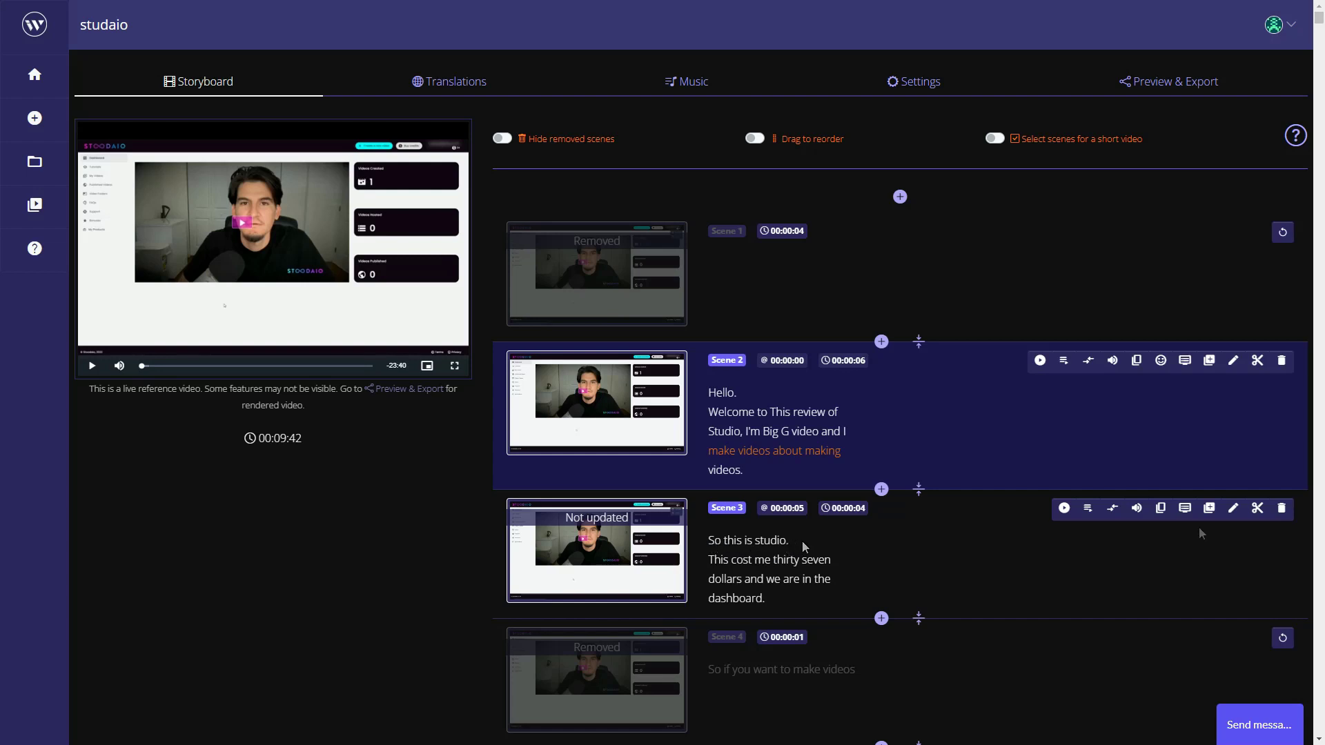
- Toggle Scene 3's scissors on and off unsplit, then view the translation languages
left_click(1257, 508)
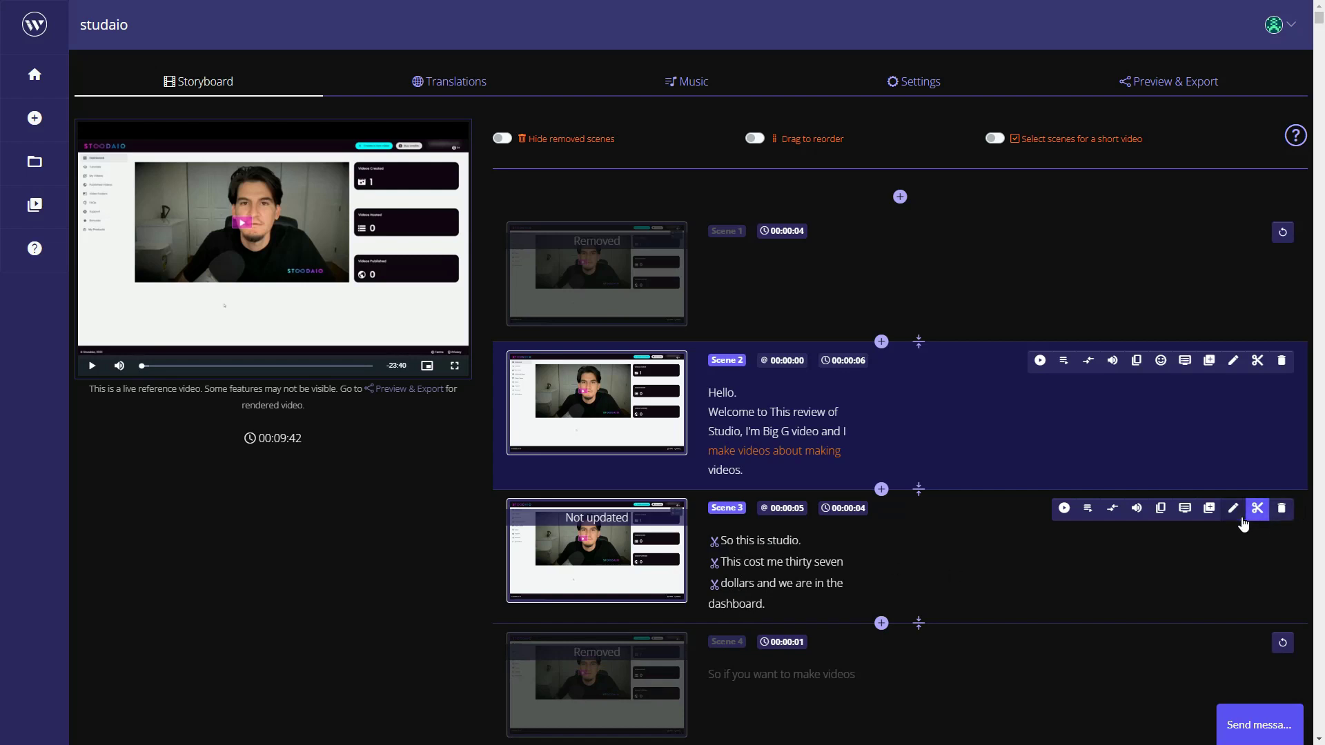
left_click(1254, 511)
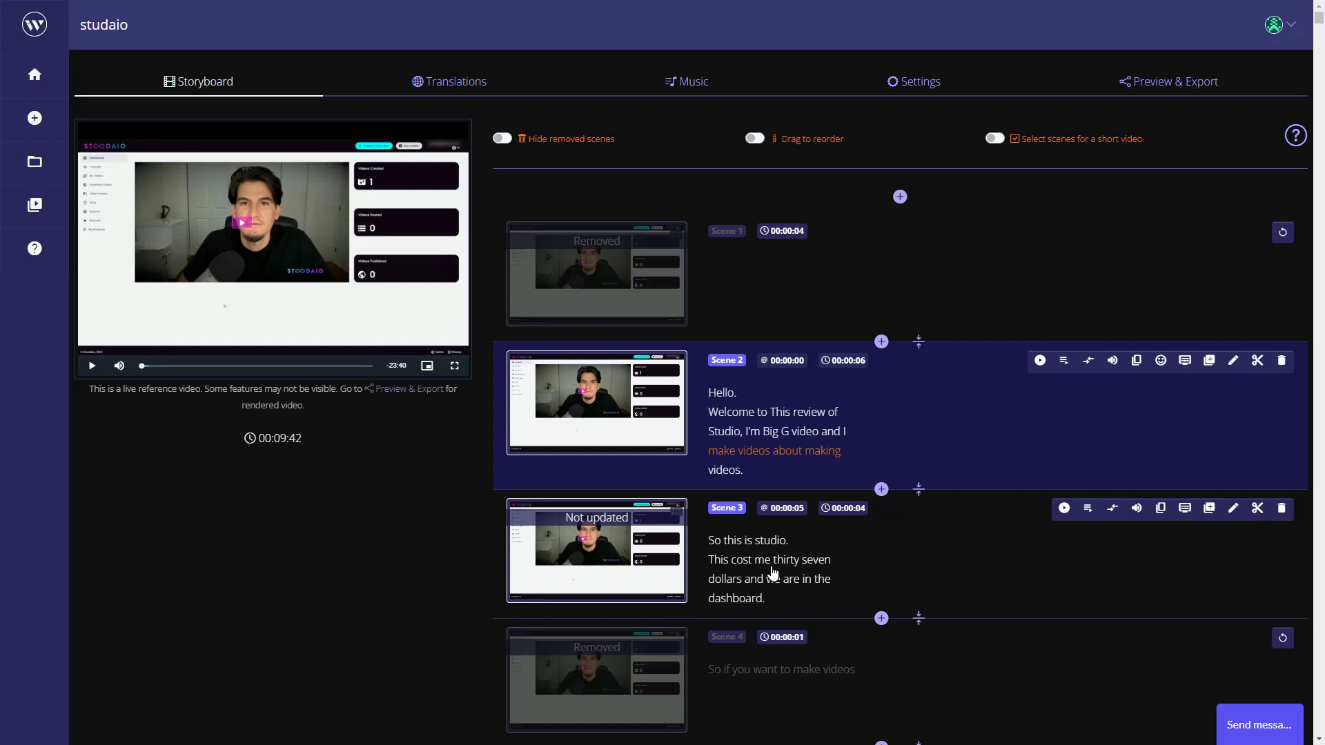
scroll(771, 573, "down", 1)
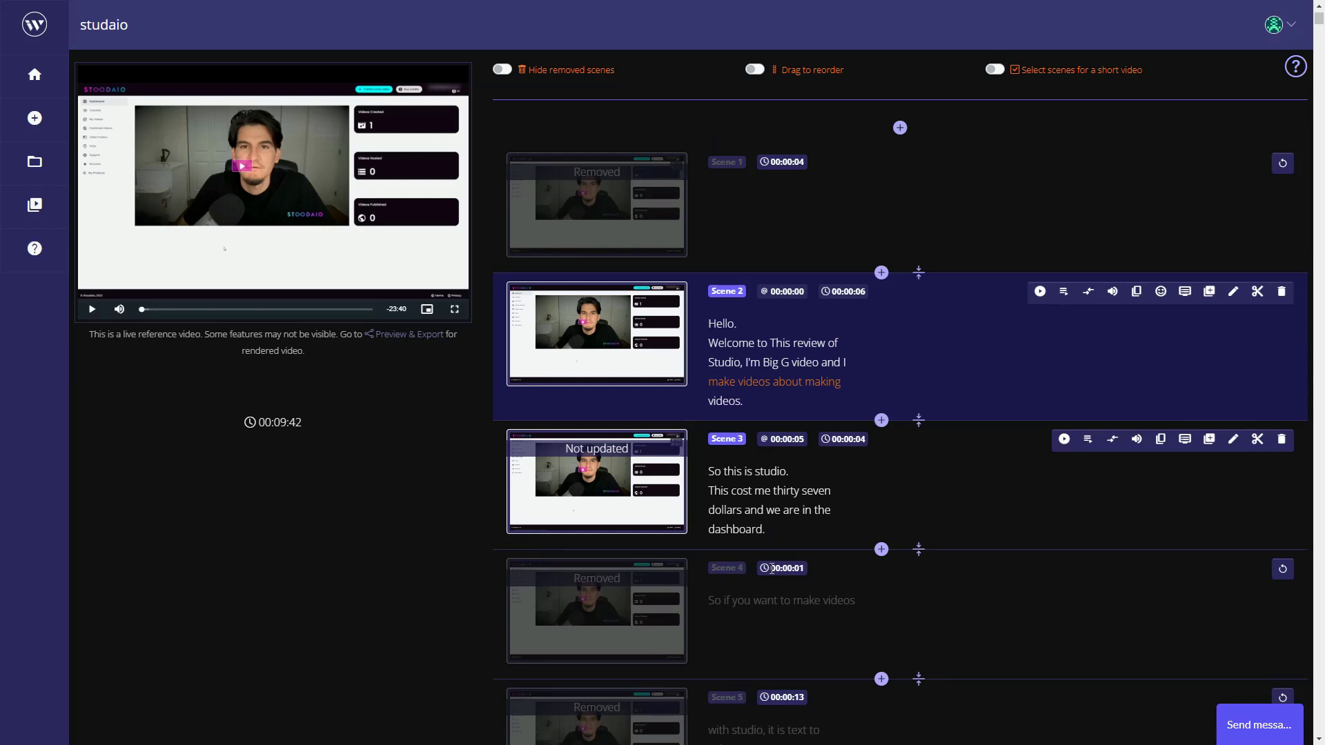
scroll(870, 389, "up", 1)
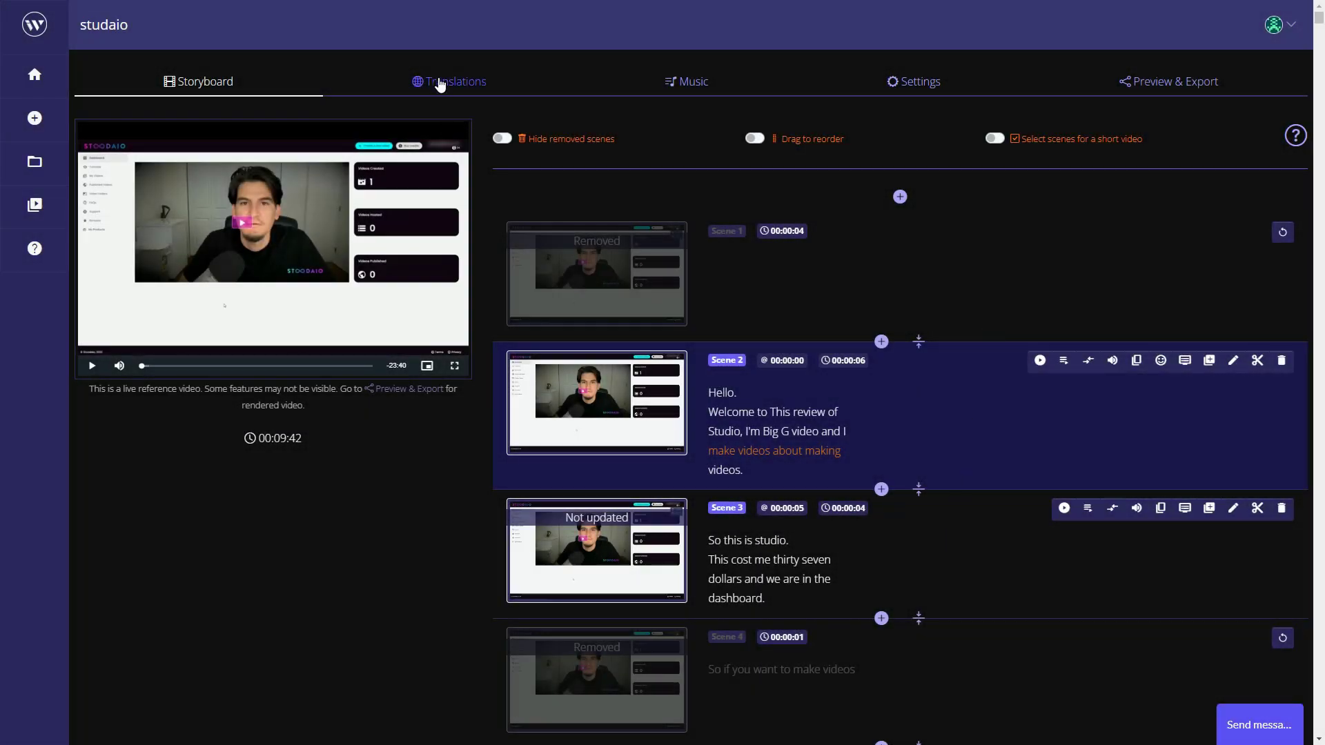
left_click(448, 84)
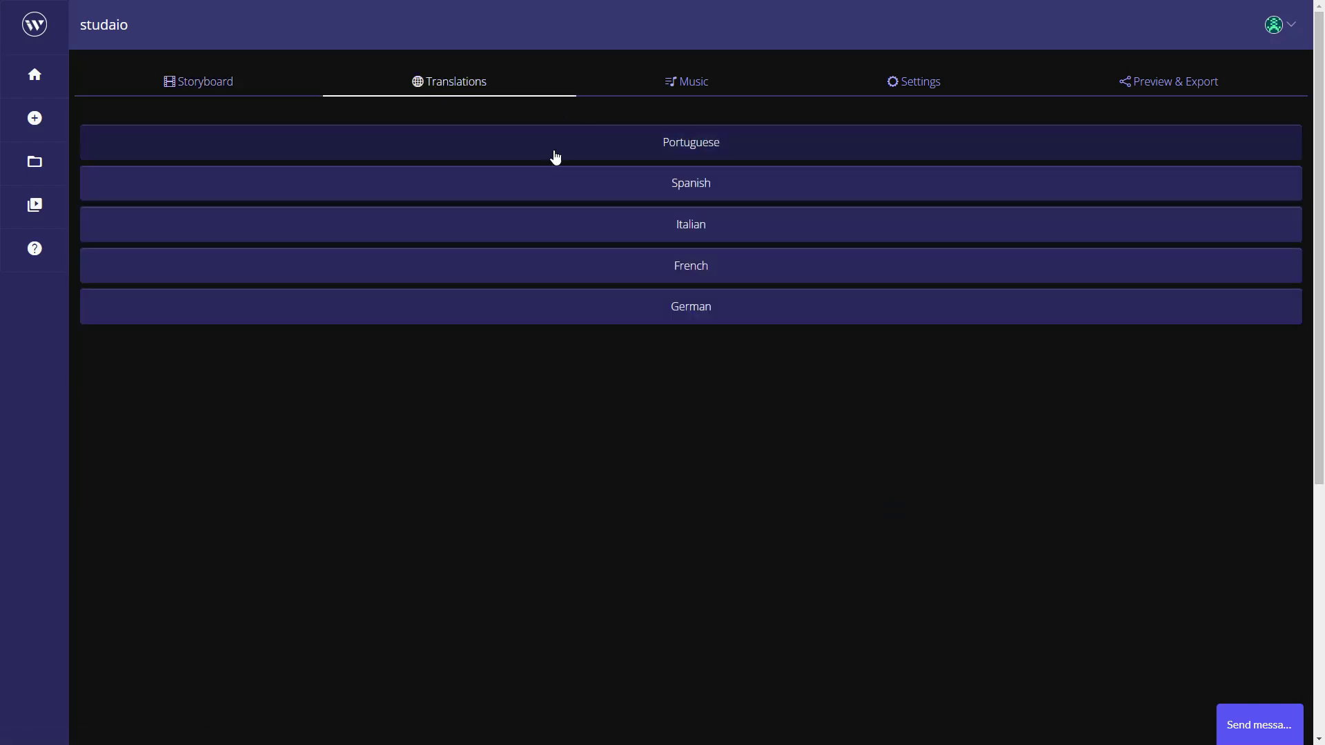
left_click(703, 84)
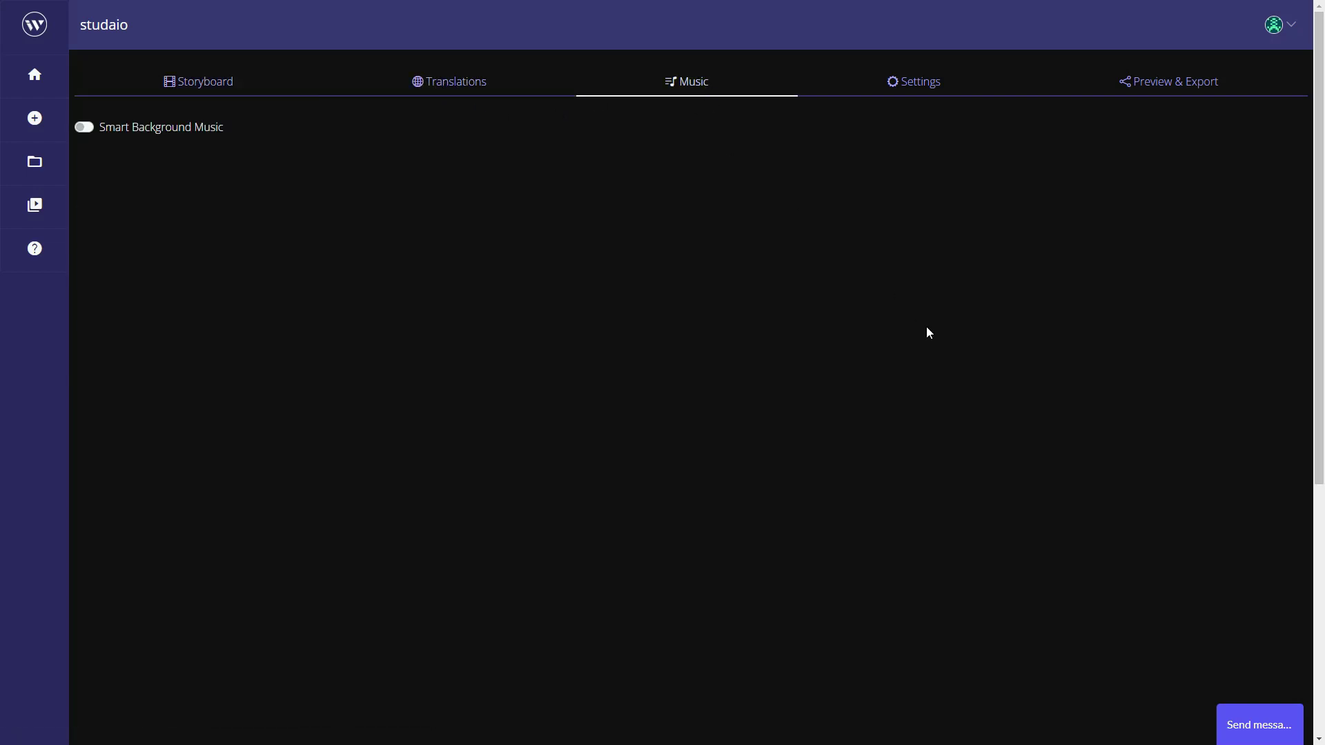
left_click(83, 126)
left_click(81, 126)
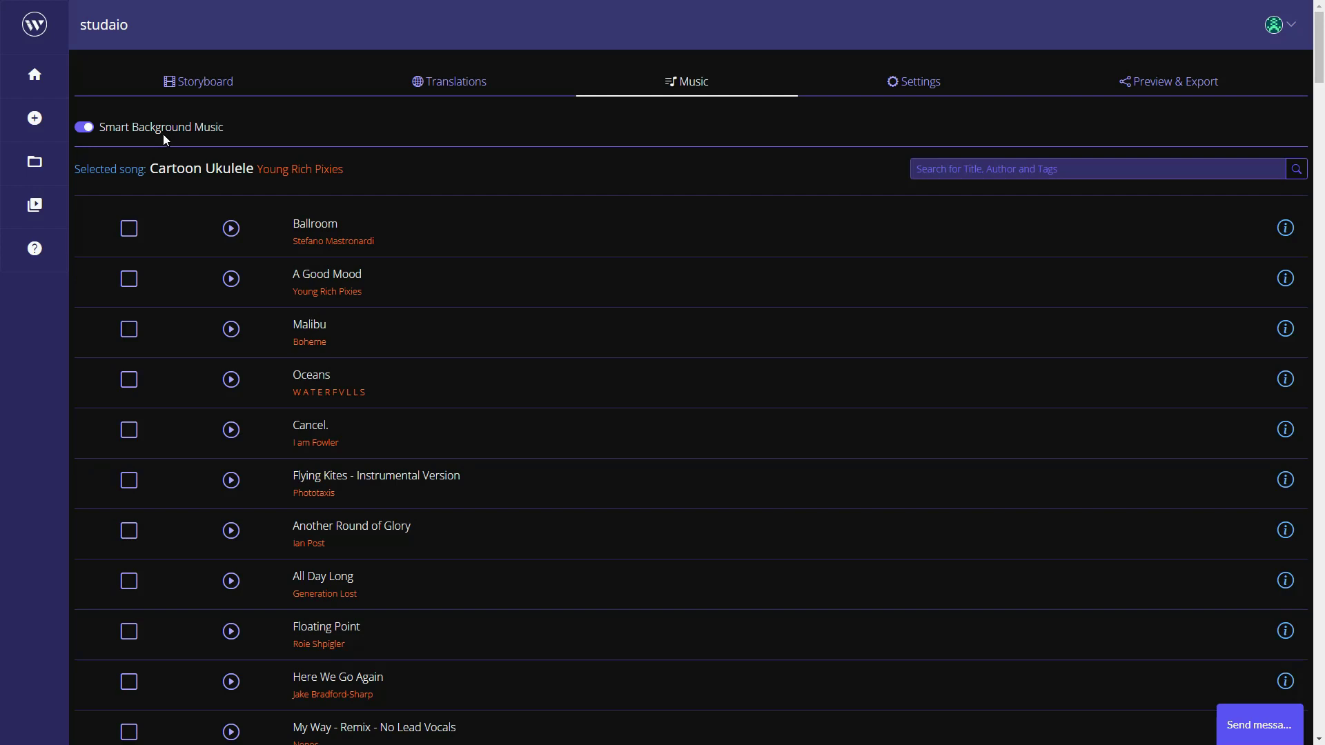
left_click(83, 127)
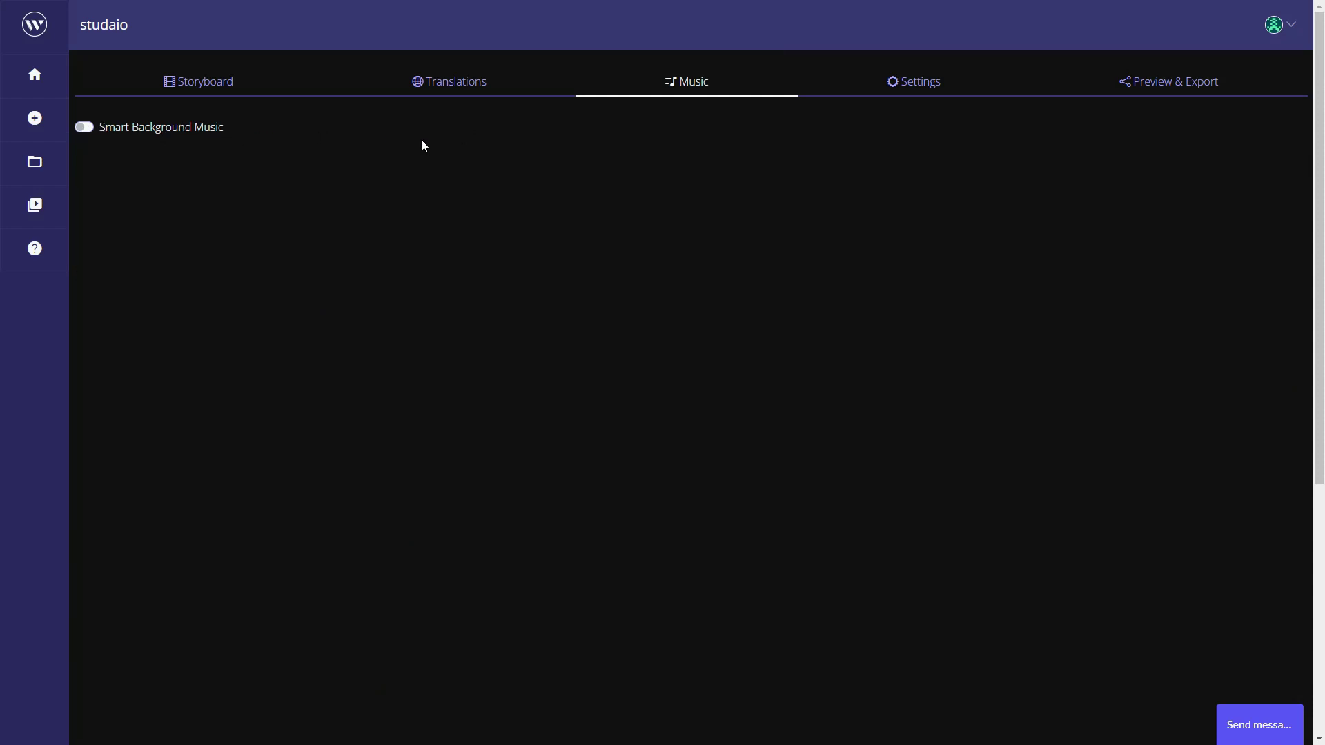
- In project Settings, set Smart Background Music off and Burned-in Captions on
left_click(952, 86)
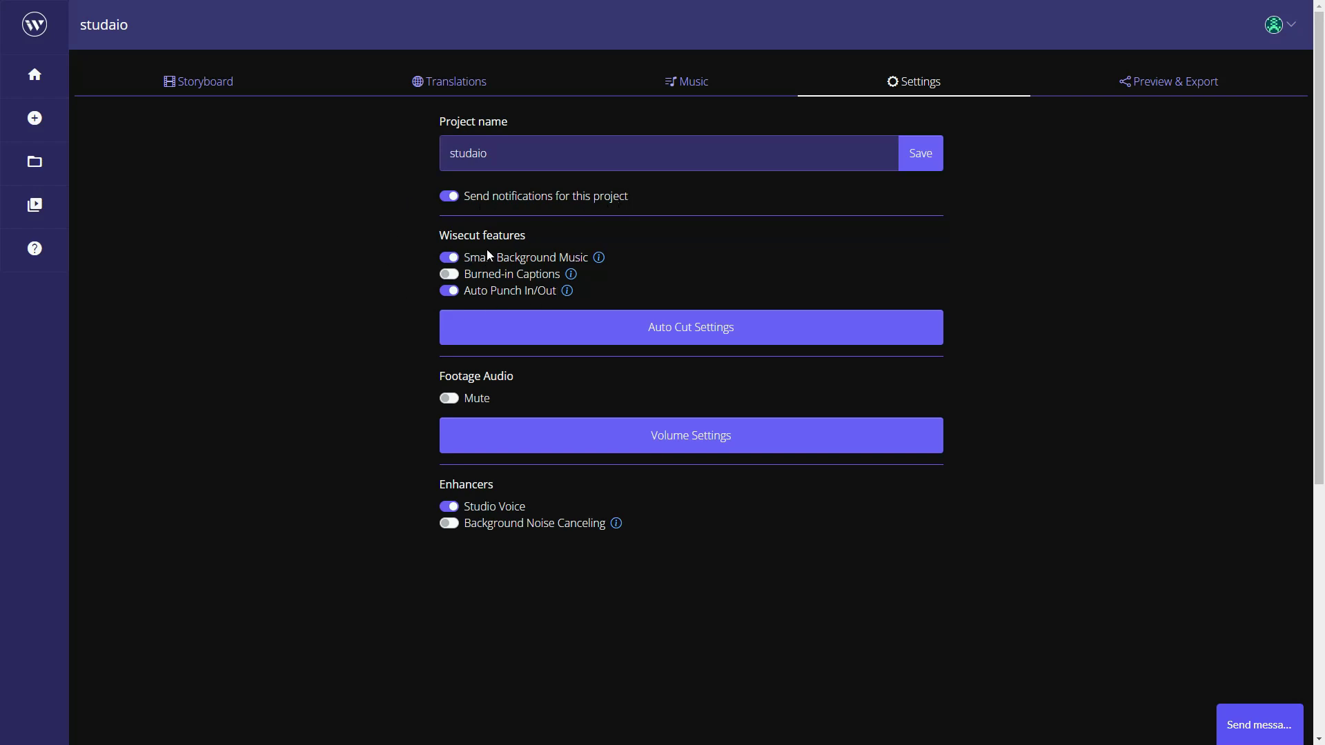
left_click(449, 259)
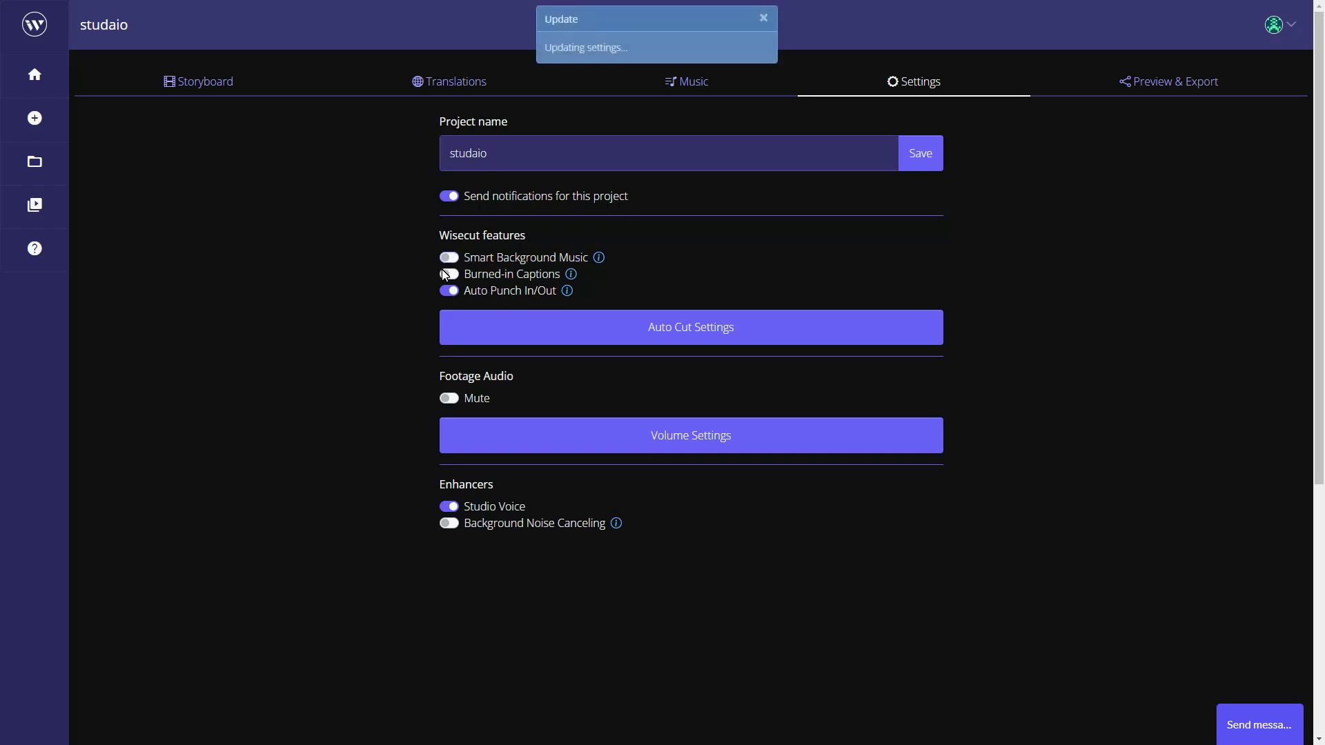
left_click(446, 273)
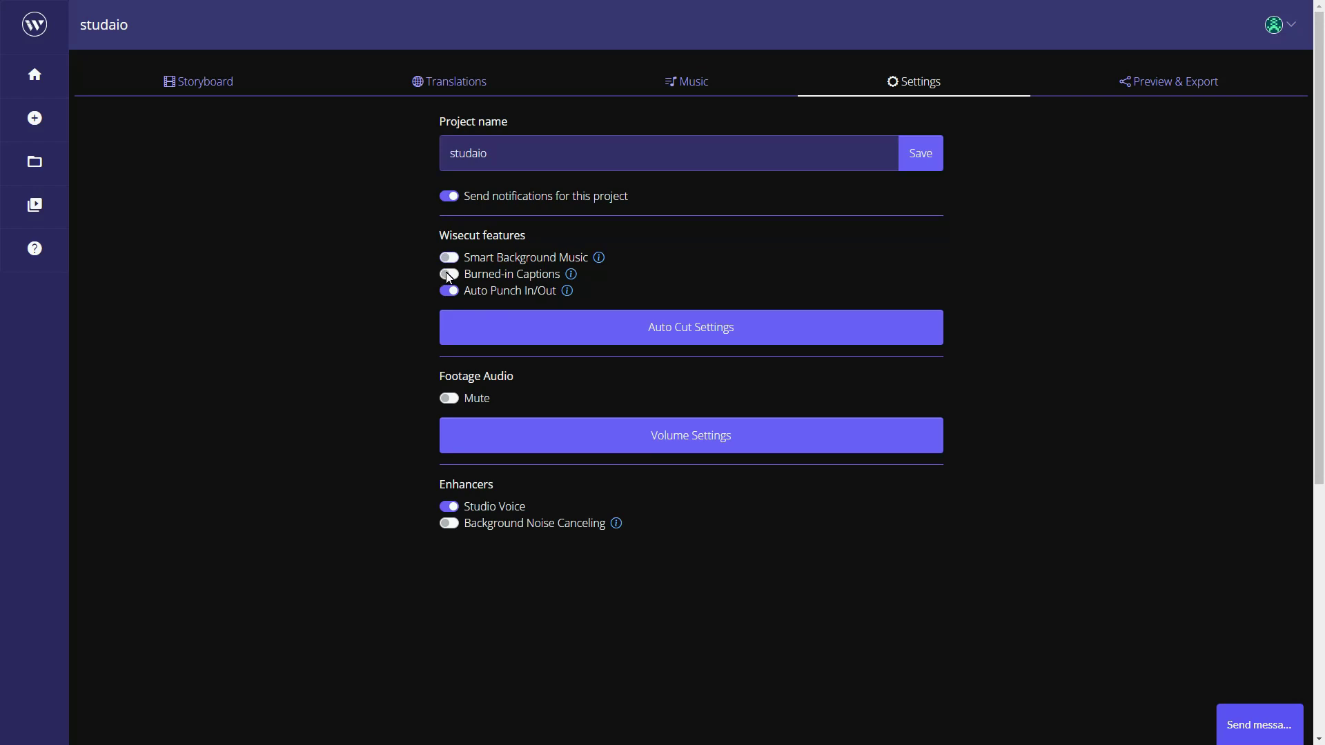
scroll(401, 303, "down", 3)
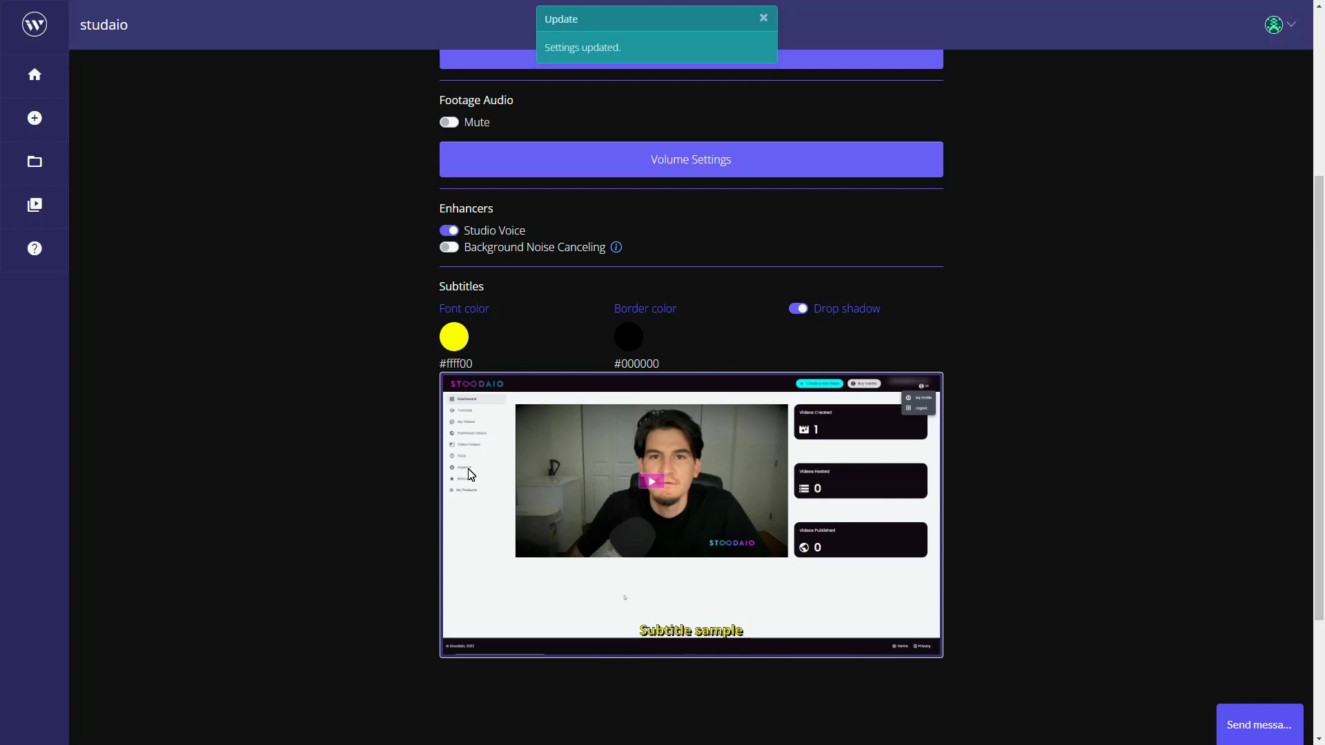
scroll(378, 446, "up", 3)
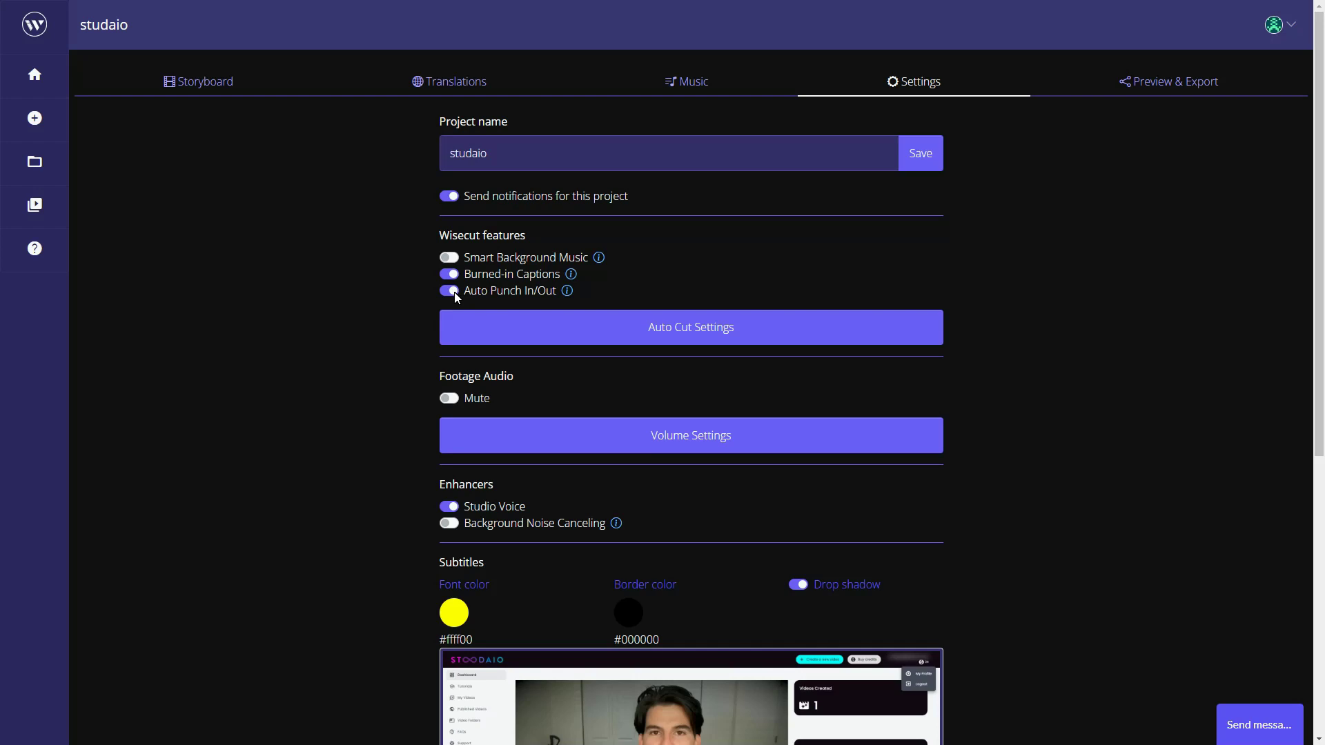
scroll(442, 345, "down", 2)
scroll(429, 370, "up", 2)
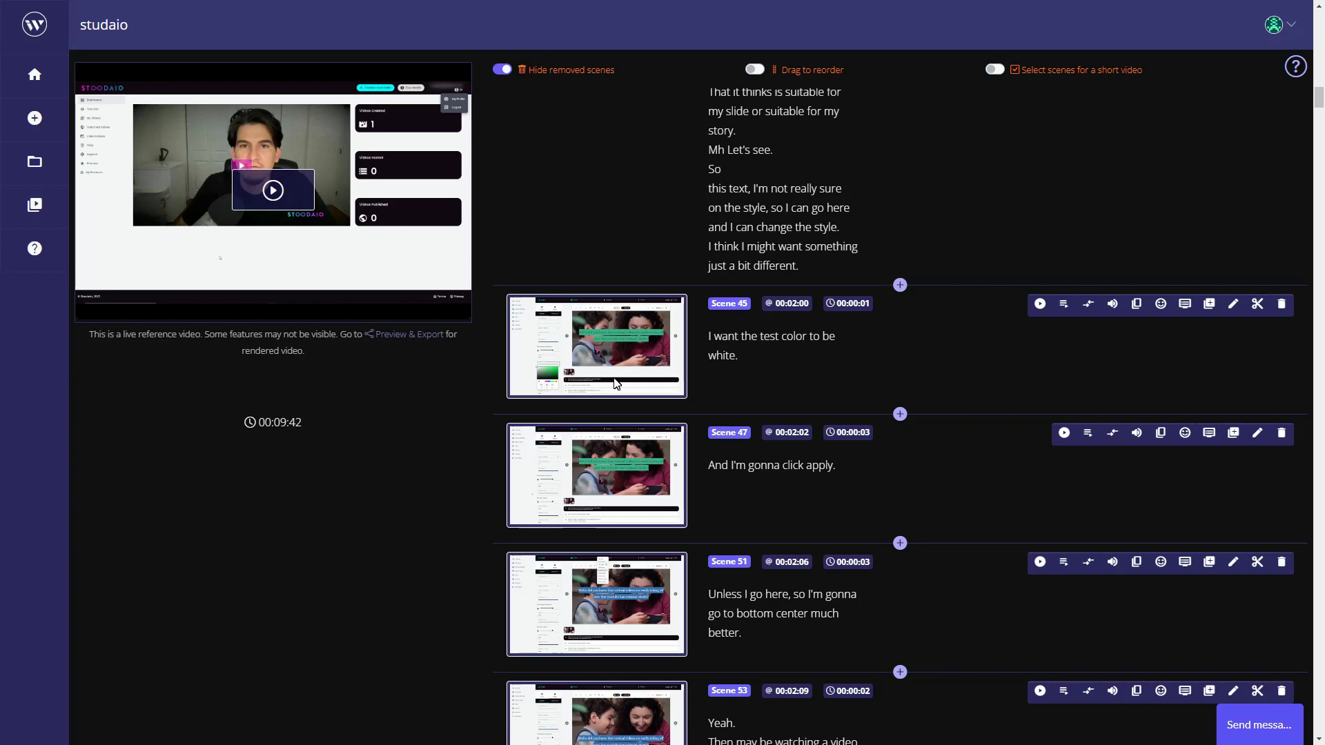
scroll(613, 381, "down", 3)
scroll(614, 381, "down", 2)
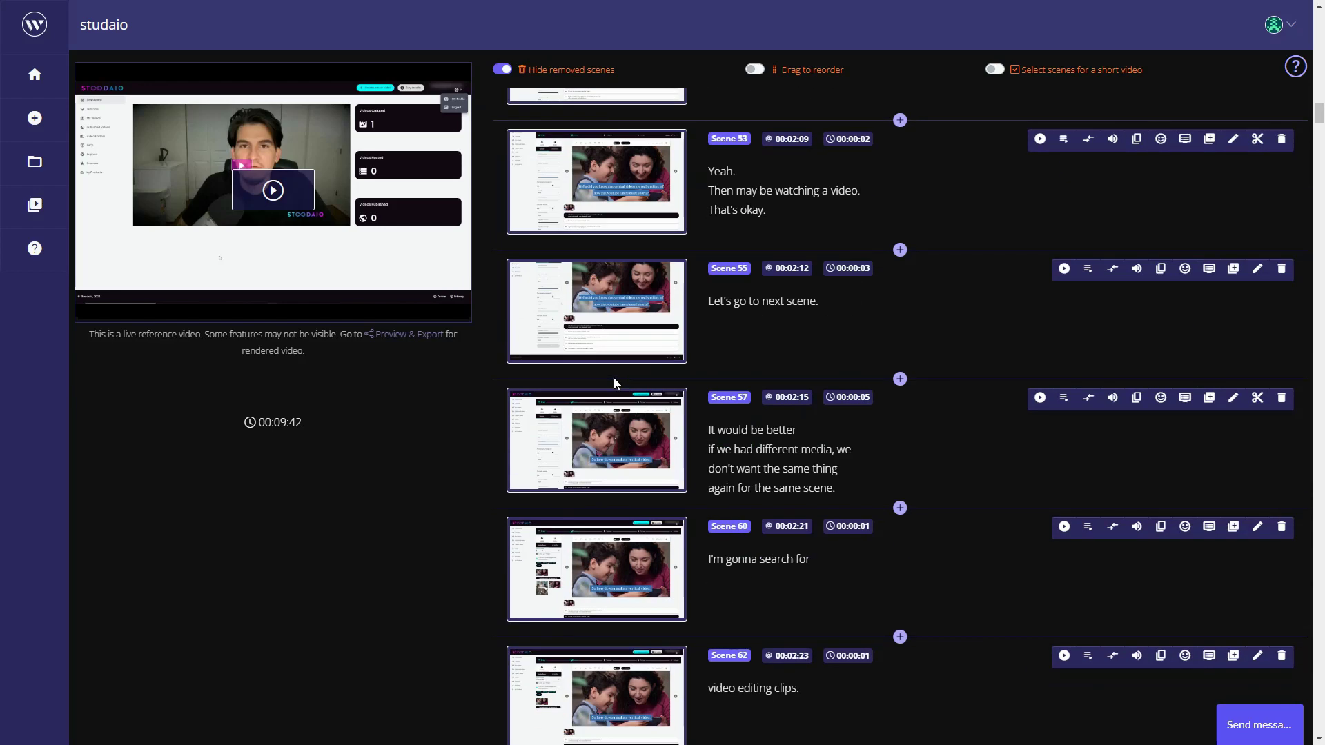
scroll(606, 384, "down", 3)
scroll(595, 405, "down", 2)
scroll(585, 463, "down", 3)
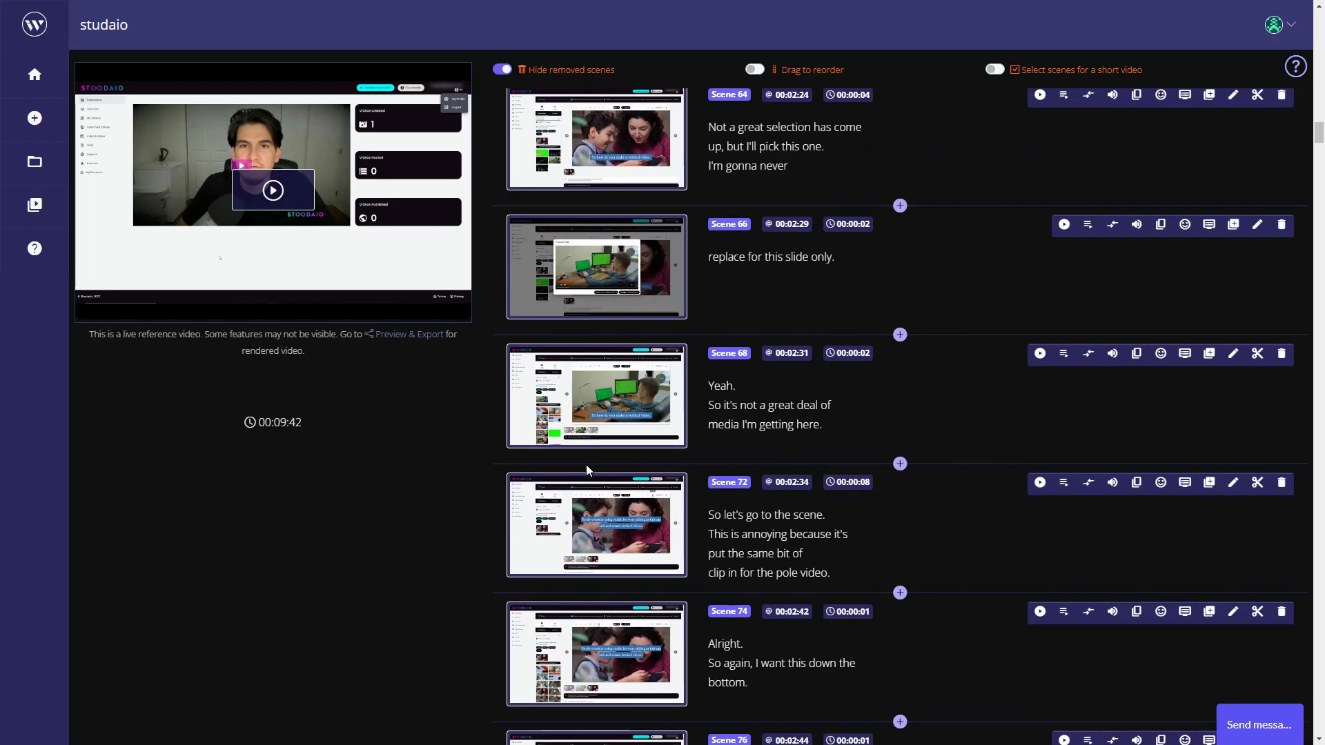
scroll(586, 465, "down", 3)
scroll(586, 467, "down", 3)
scroll(569, 507, "down", 3)
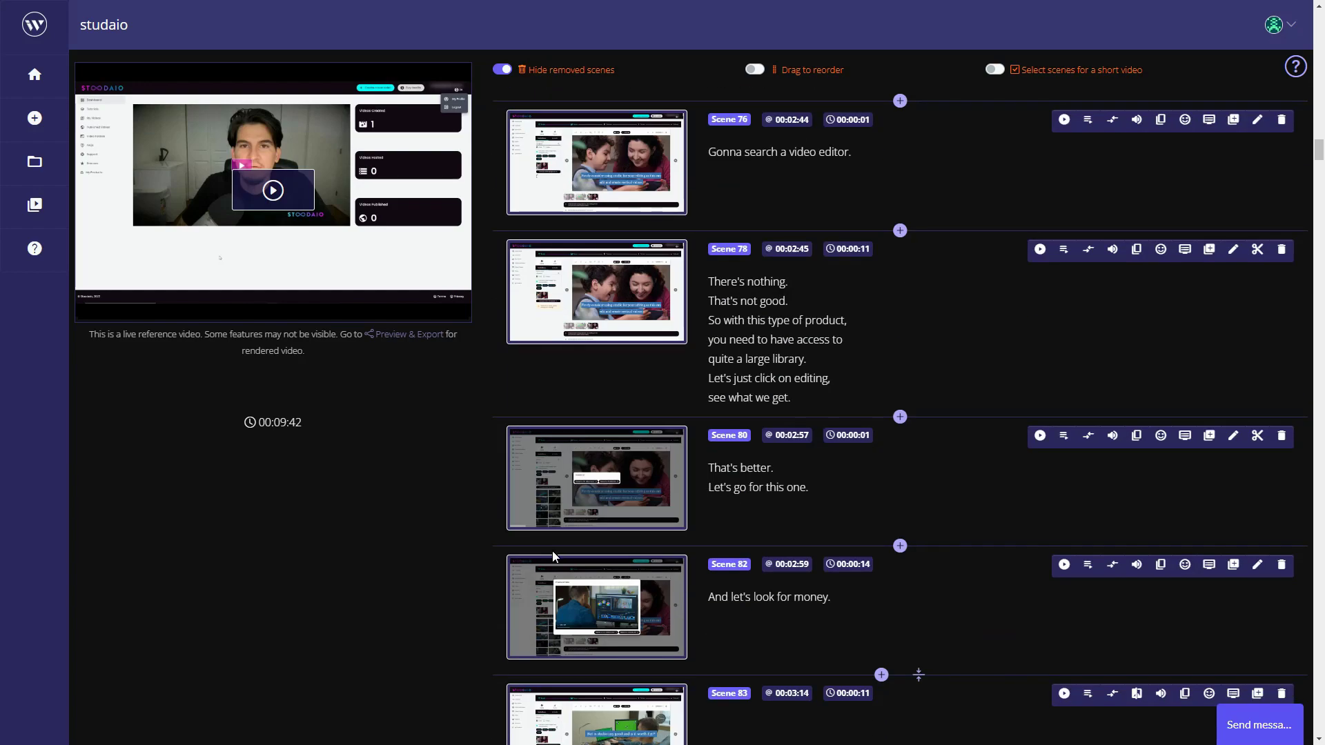
scroll(662, 517, "up", 5)
scroll(660, 446, "up", 5)
scroll(658, 419, "up", 1)
scroll(658, 419, "up", 5)
scroll(659, 423, "up", 5)
scroll(658, 424, "up", 5)
scroll(658, 423, "up", 5)
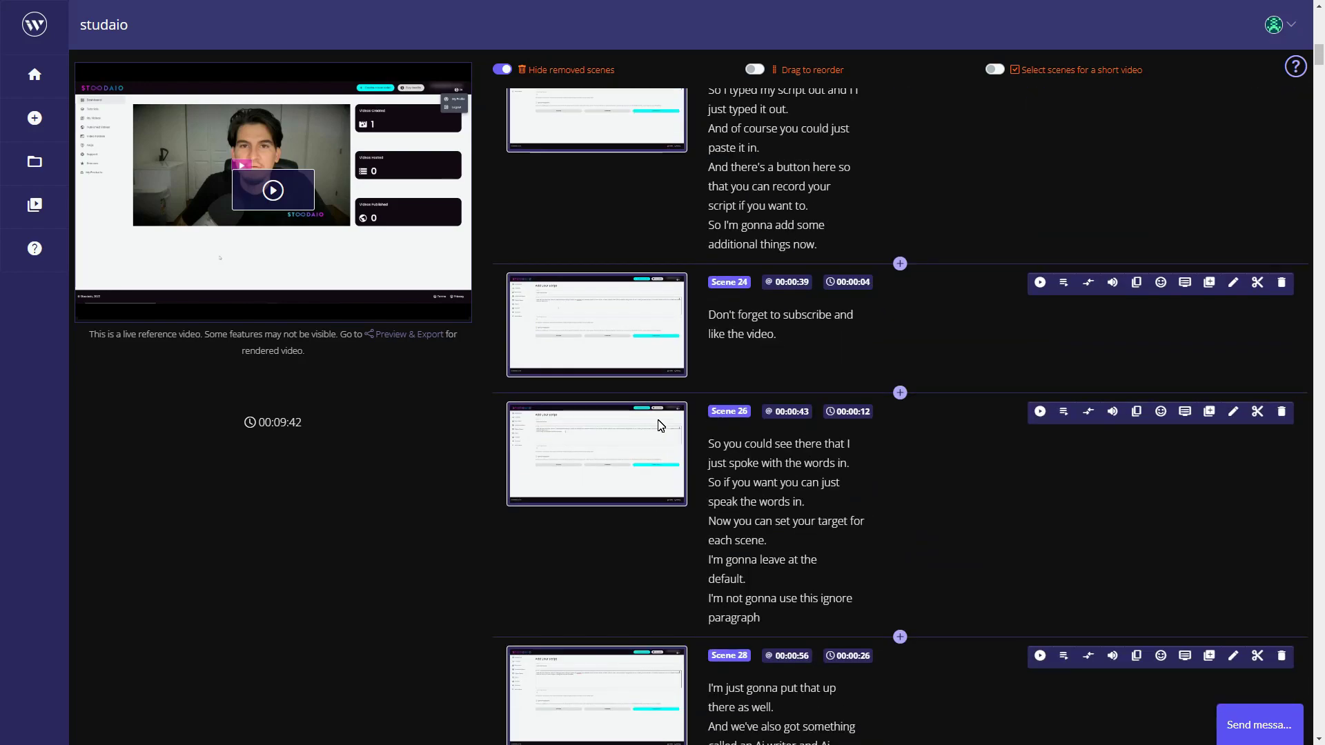
scroll(658, 424, "up", 5)
scroll(658, 424, "up", 3)
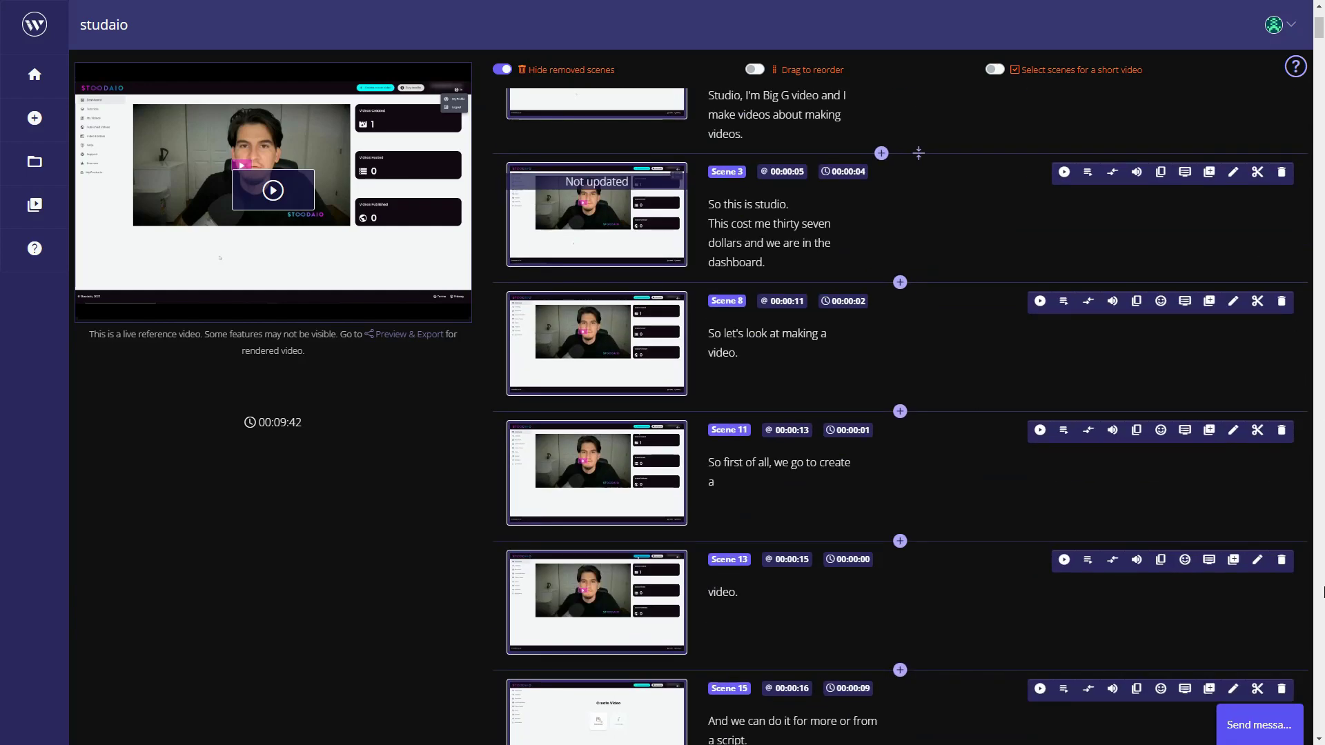
scroll(1294, 53, "up", 3)
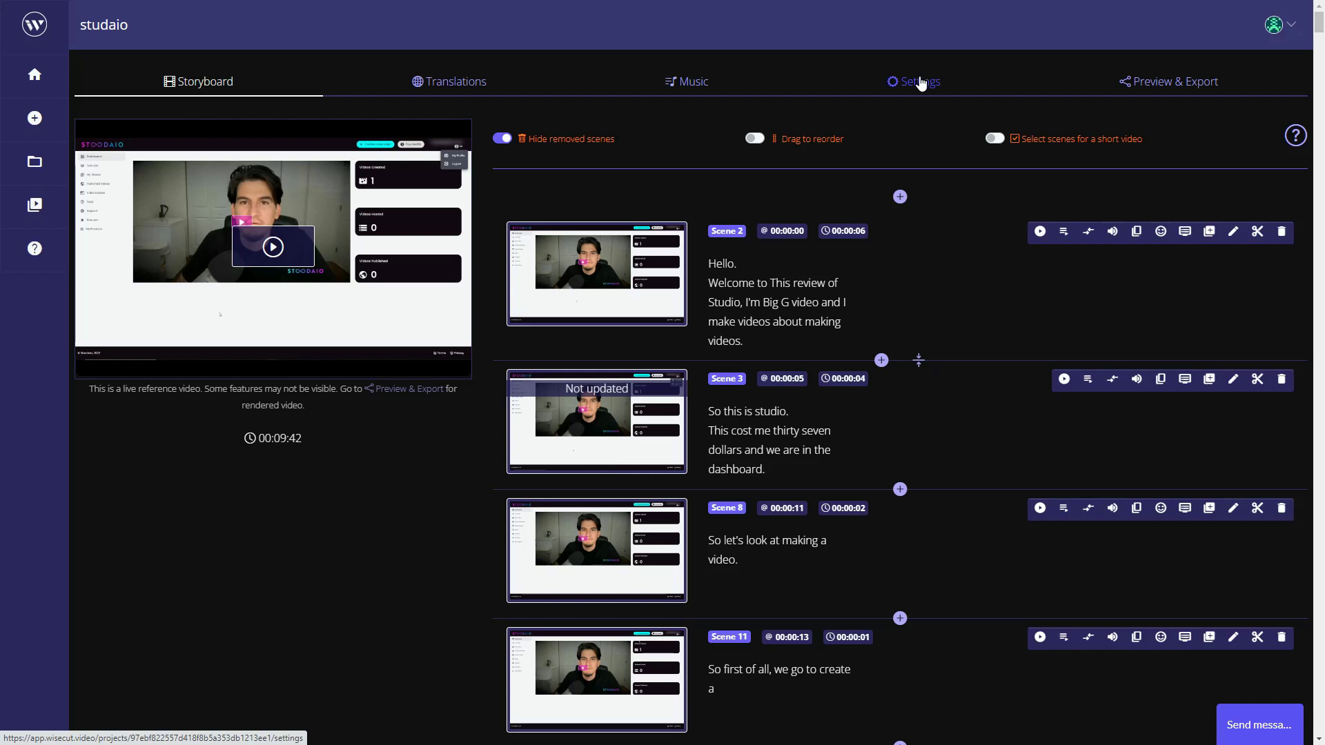
left_click(920, 82)
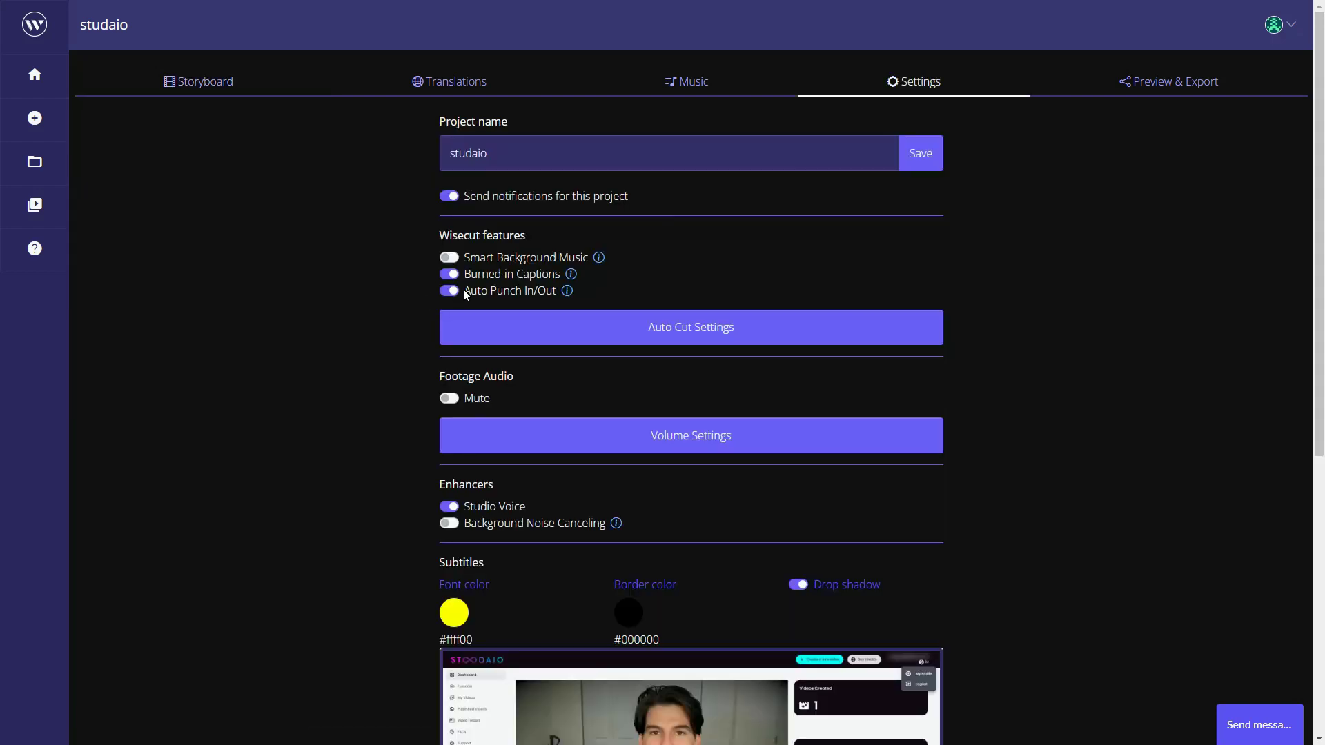
scroll(365, 325, "down", 2)
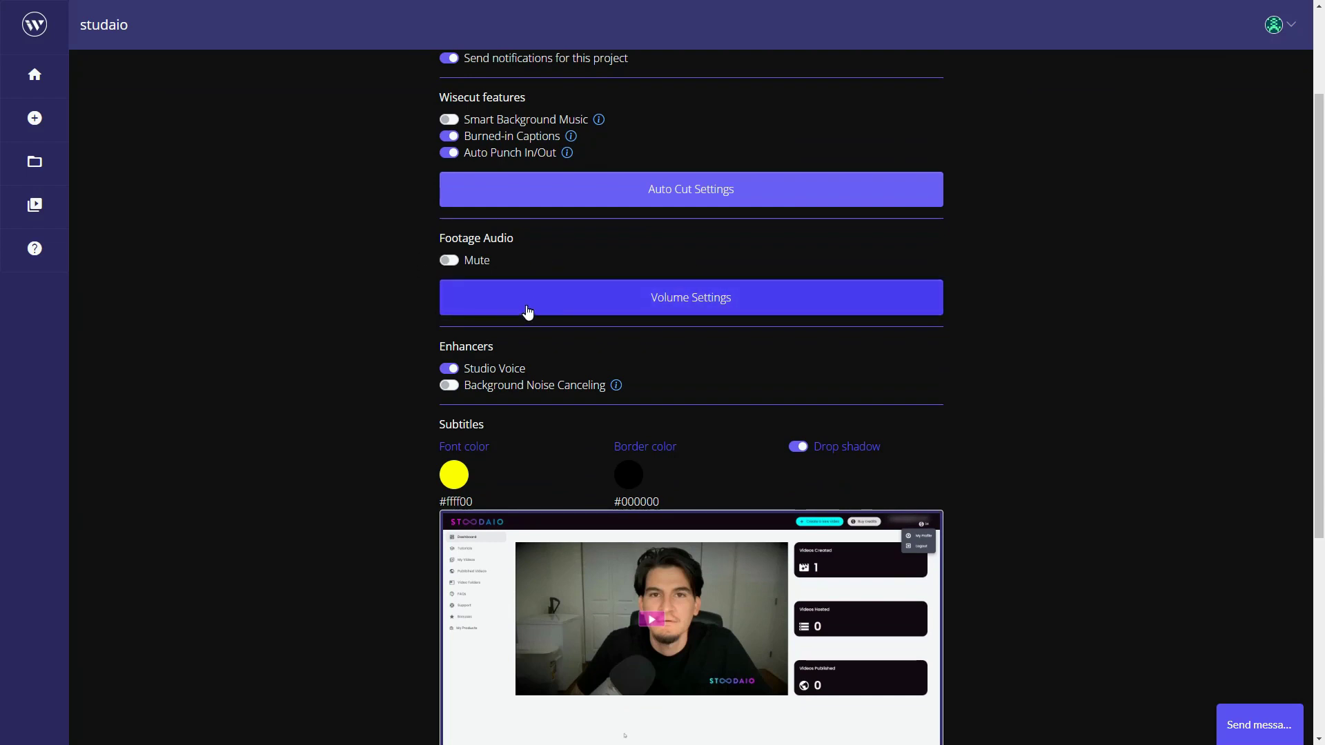
scroll(394, 280, "down", 1)
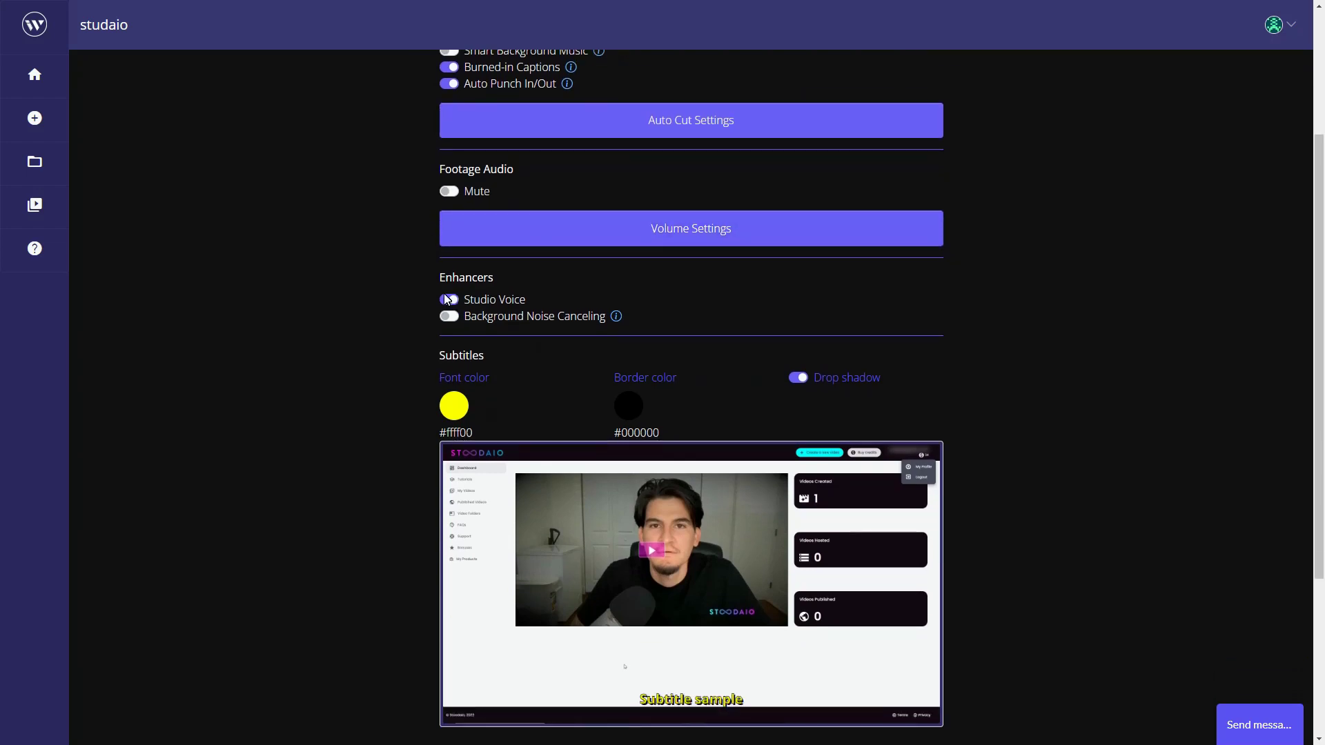
scroll(454, 318, "down", 3)
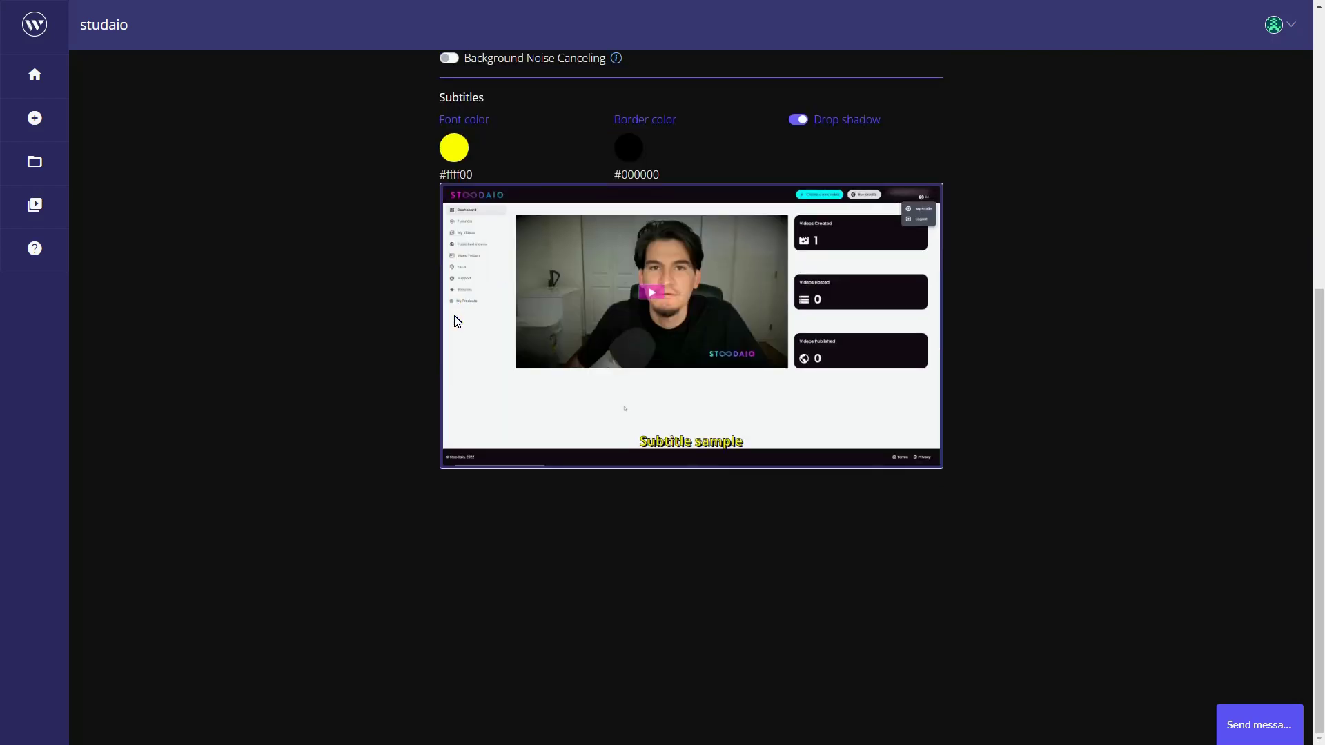
scroll(445, 311, "up", 6)
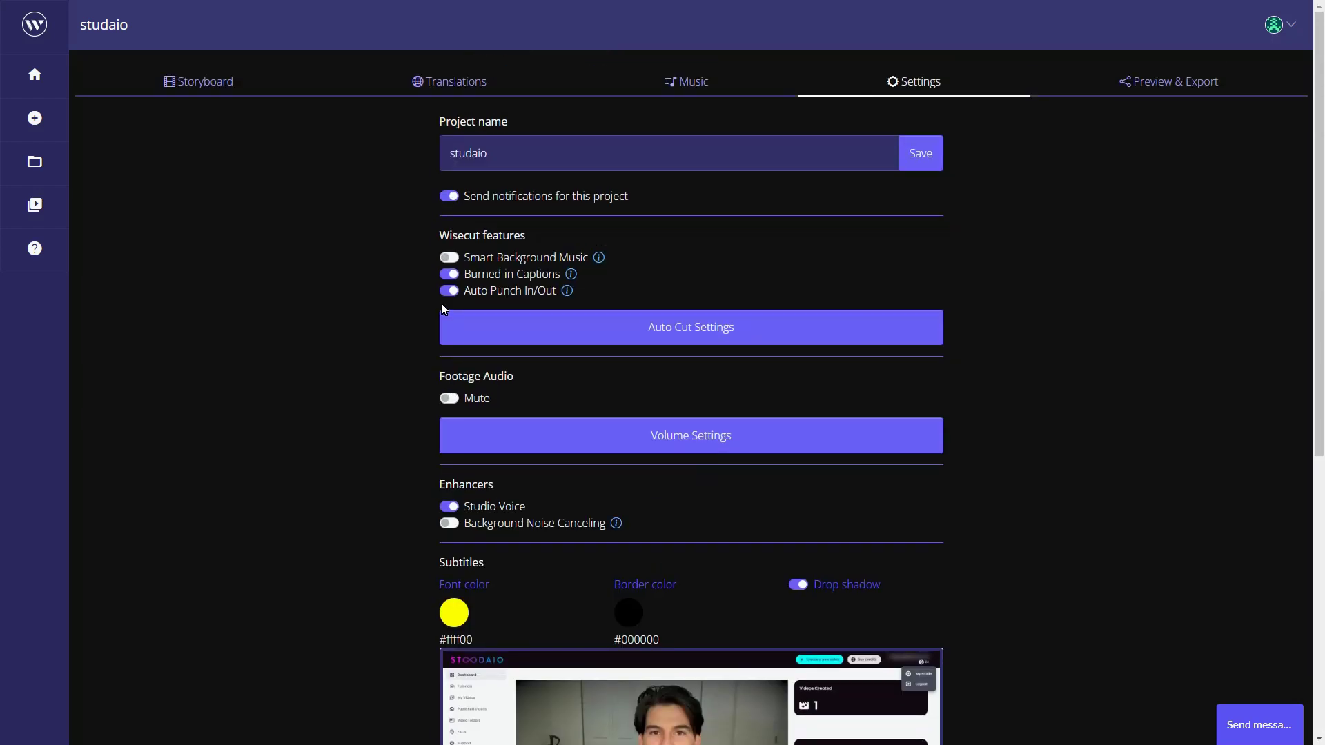
- On the storyboard, tick Scenes 2, 3 and 8 and begin a project from them
mouse_move(201, 82)
left_click(198, 87)
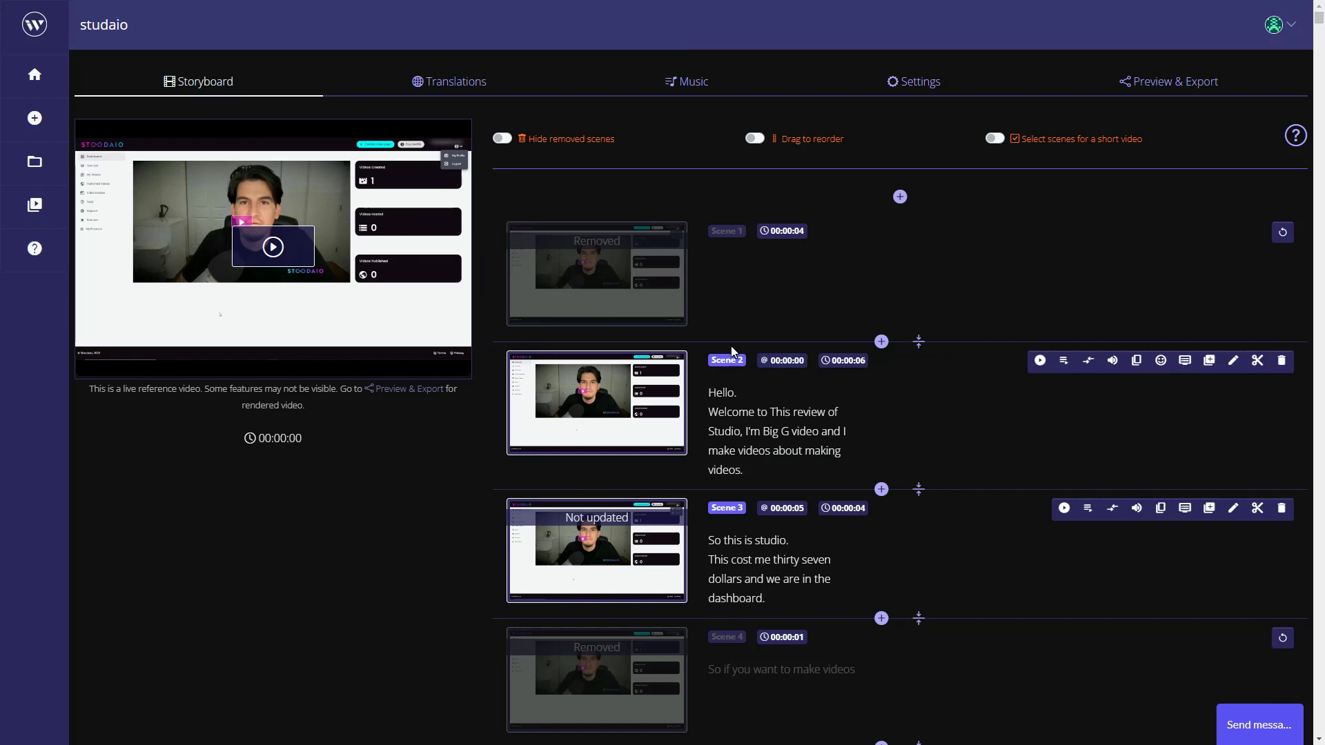
left_click(995, 140)
left_click(1284, 367)
scroll(1153, 407, "down", 2)
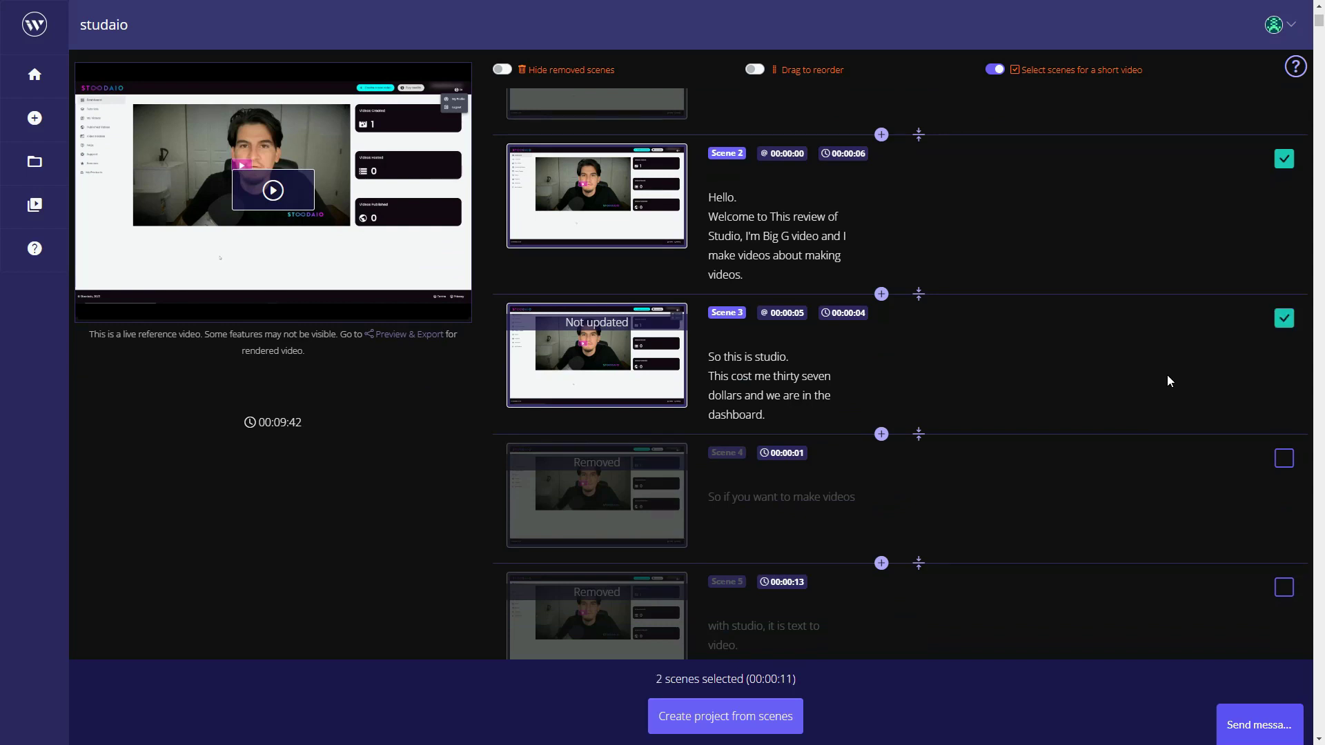
scroll(1167, 380, "down", 3)
scroll(1167, 381, "down", 3)
scroll(1166, 380, "down", 2)
left_click(1283, 267)
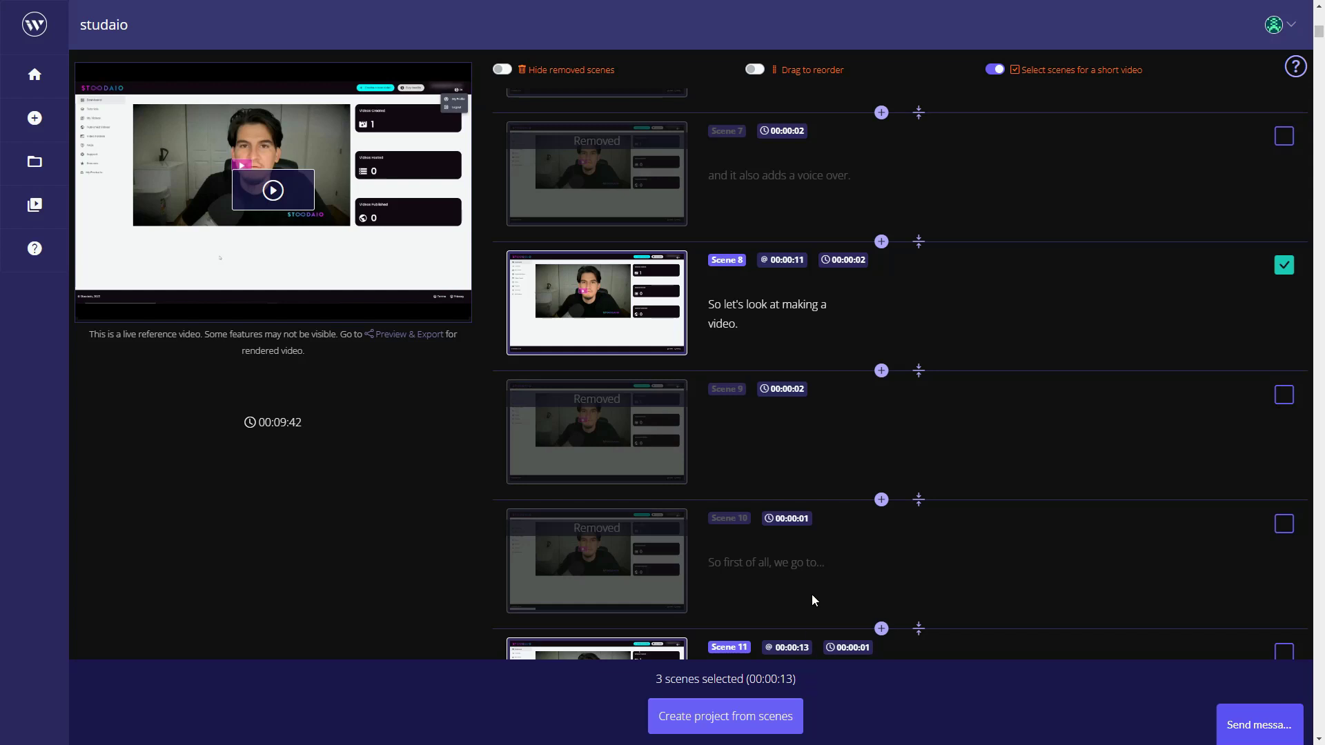
left_click(770, 727)
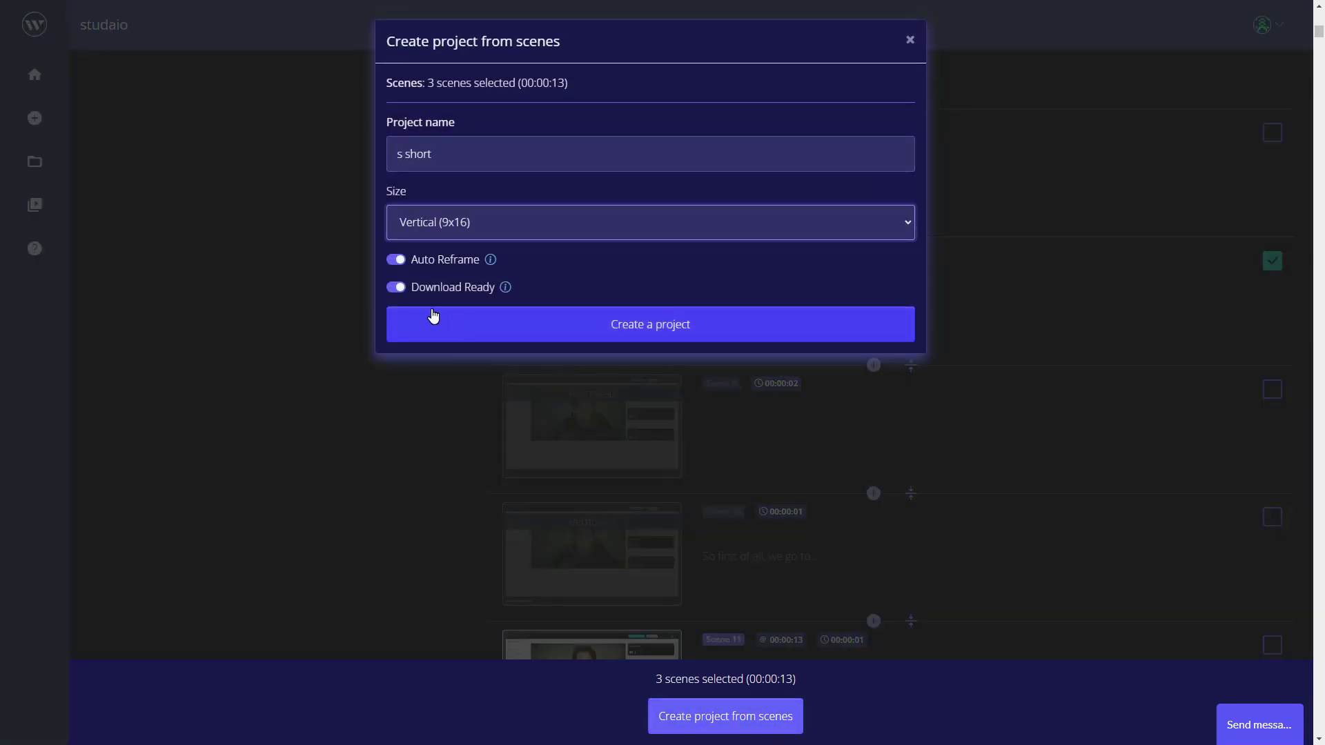
- Create the 's short' project in Vertical 9x16 with Auto Reframe on
left_click(430, 340)
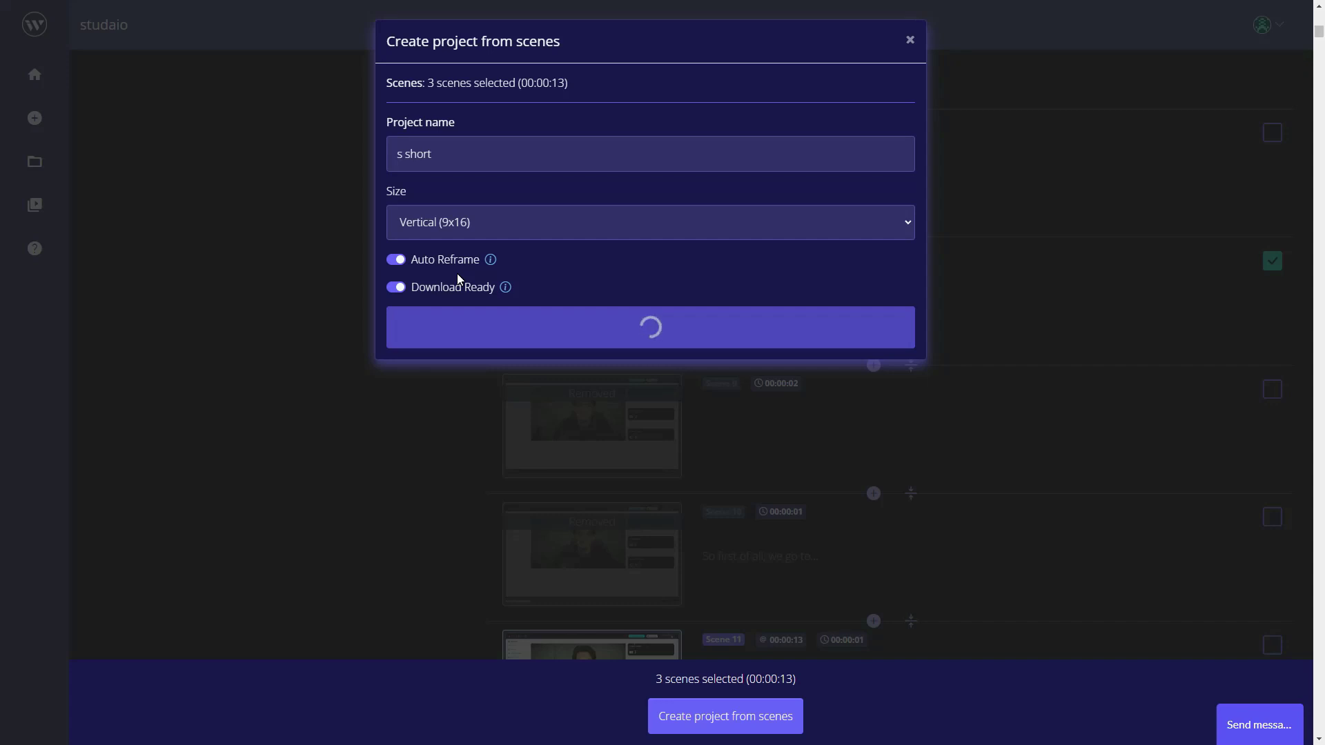
- Close the still-loading 'Create project from scenes' dialog
left_click(909, 40)
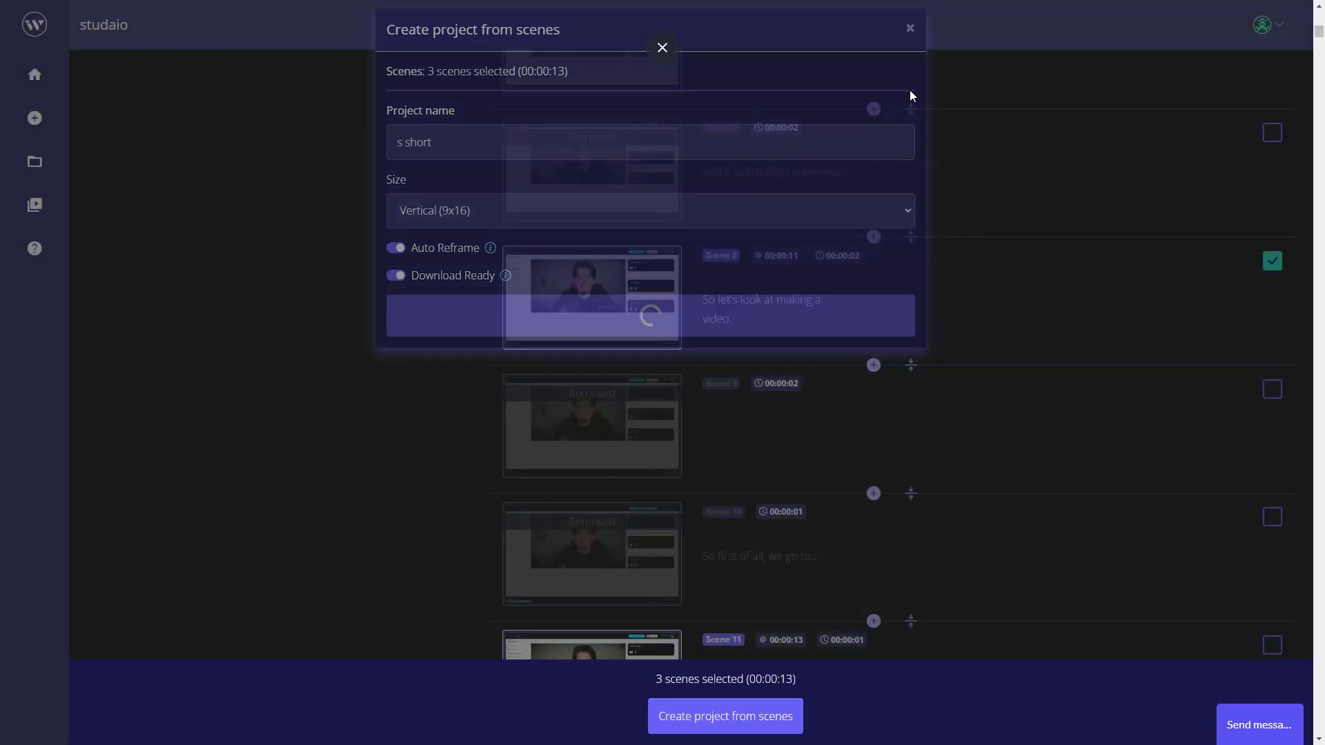